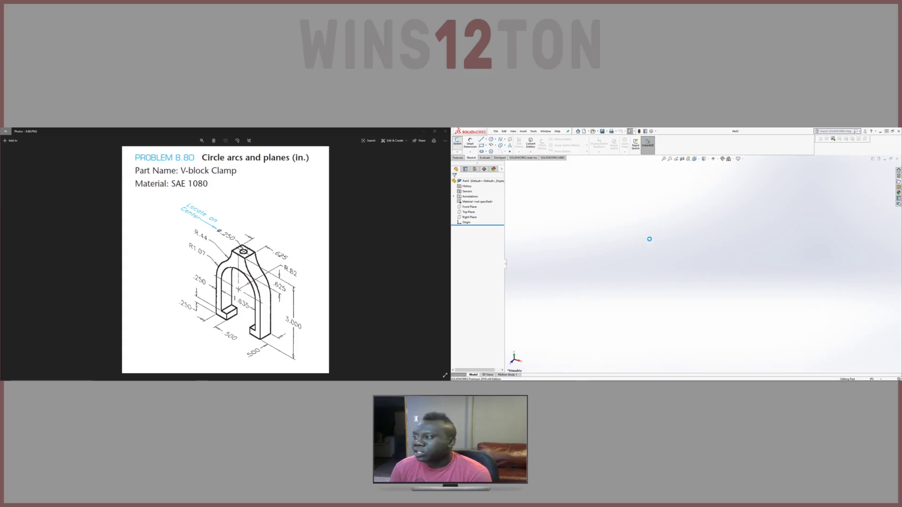
- On the Front Plane, draw a 2.54 in vertical line up from the origin as construction geometry
left_click(642, 206)
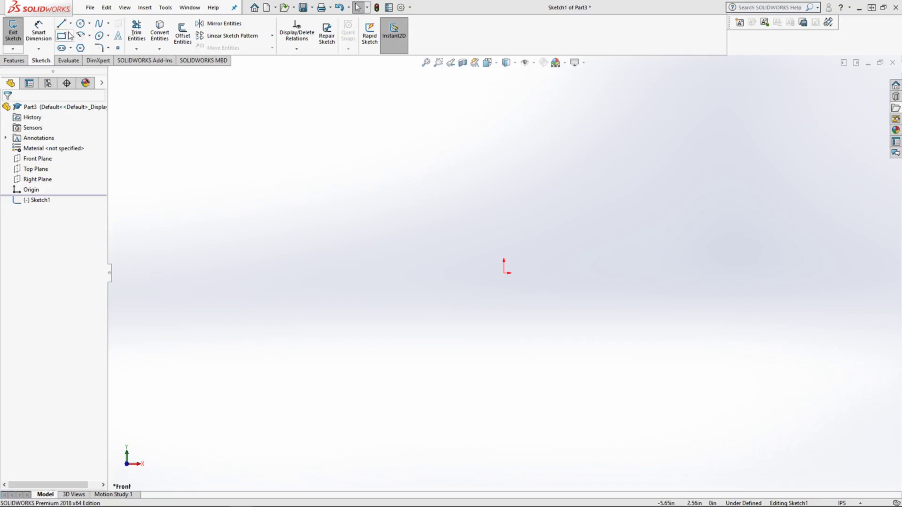
left_click(481, 140)
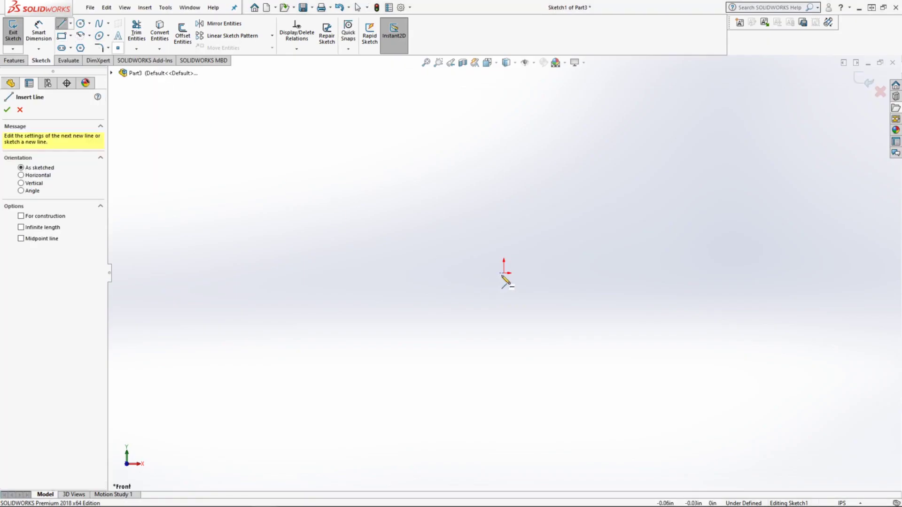
left_click(504, 273)
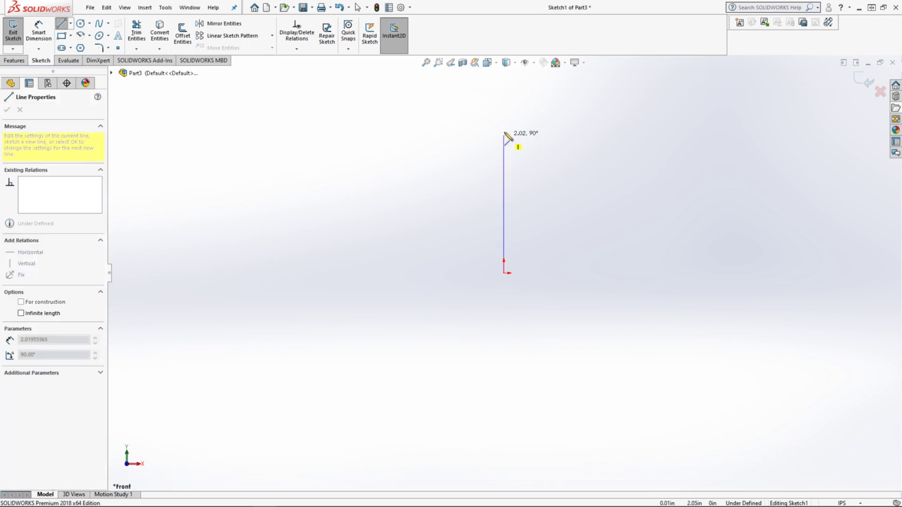
left_click(504, 100)
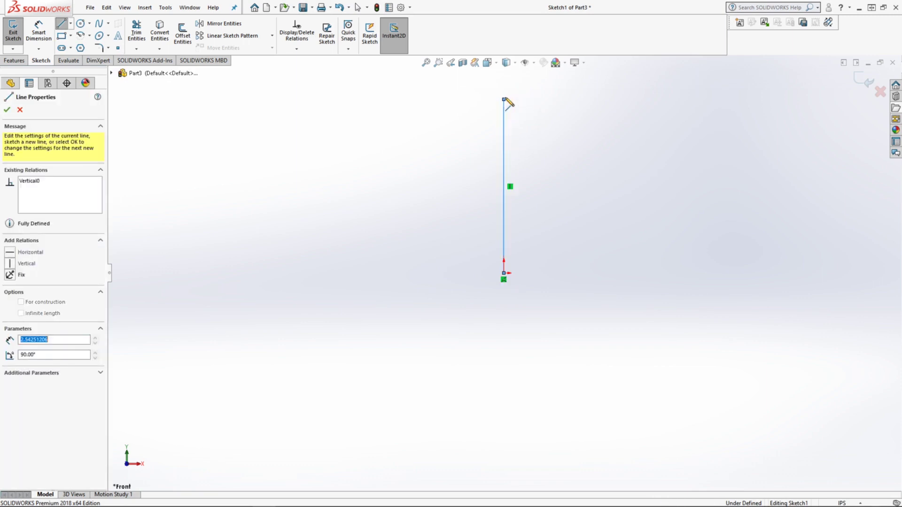
key("Escape")
key("Escape")
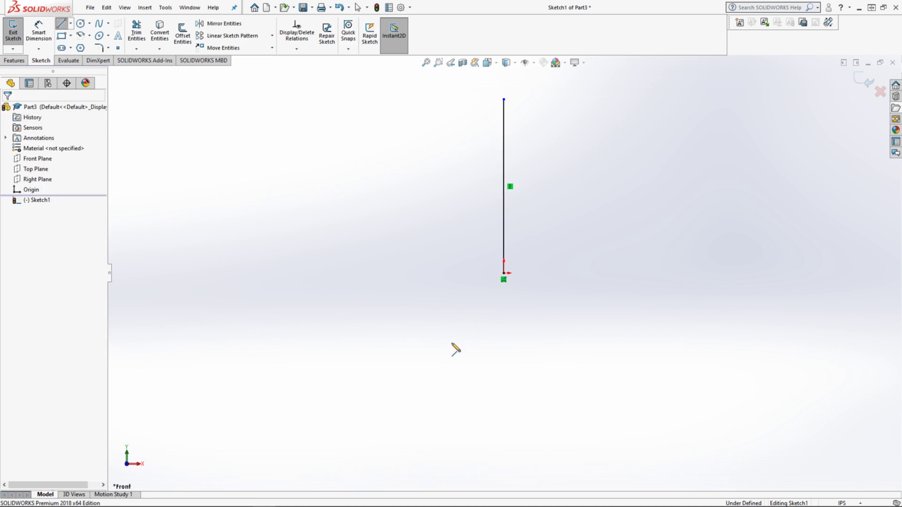
left_click(505, 155)
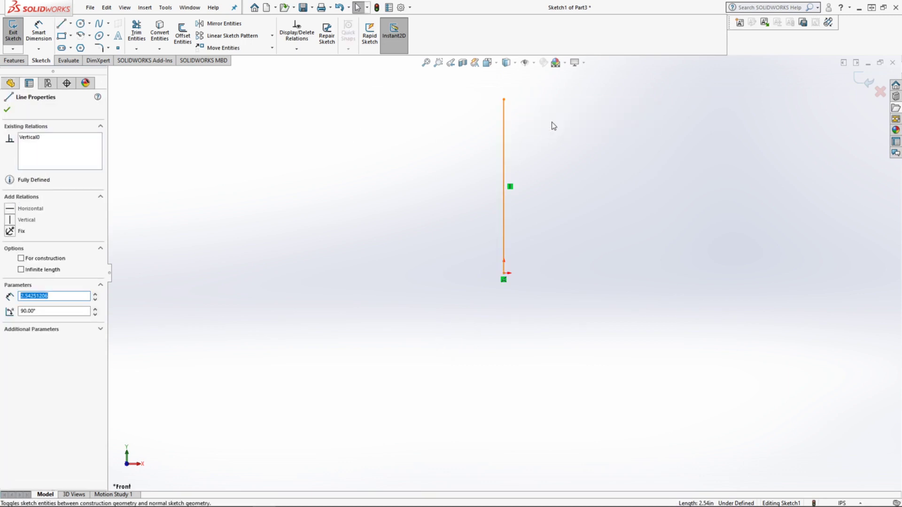
key("Escape")
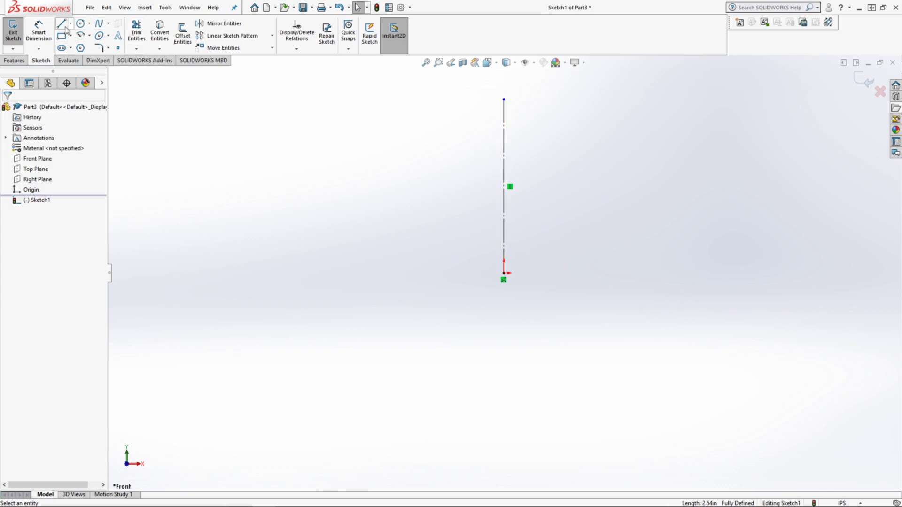
- Draw a circle centred on the vertical centerline
left_click(80, 26)
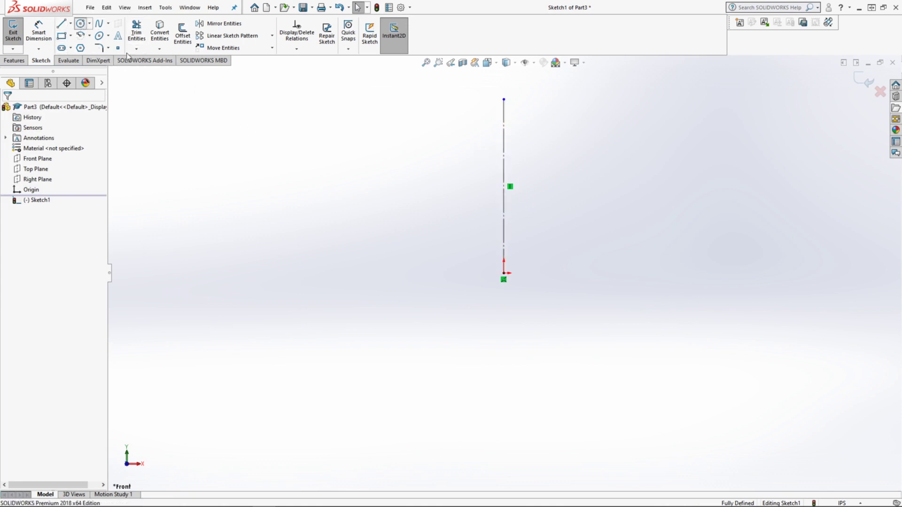
left_click(504, 177)
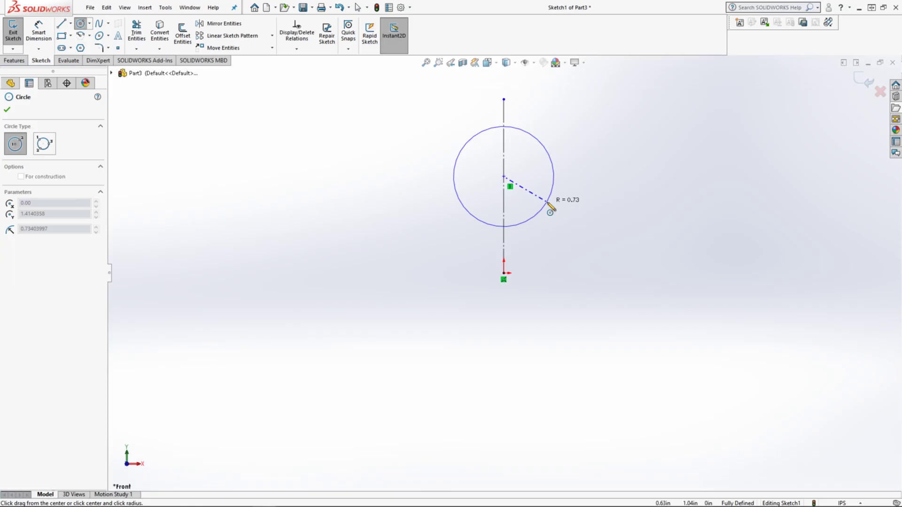
left_click(553, 302)
- Give the circle a 1.47 in diameter dimension placed above right
left_click(48, 34)
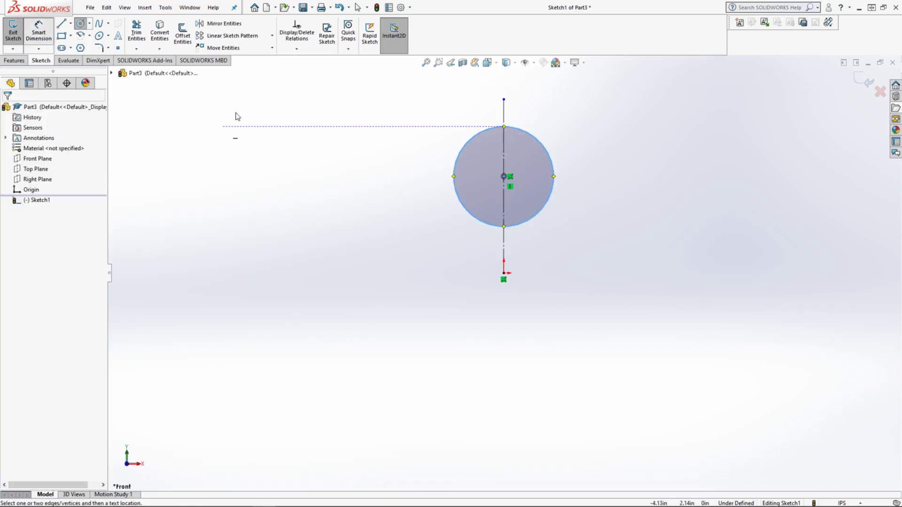
left_click(551, 162)
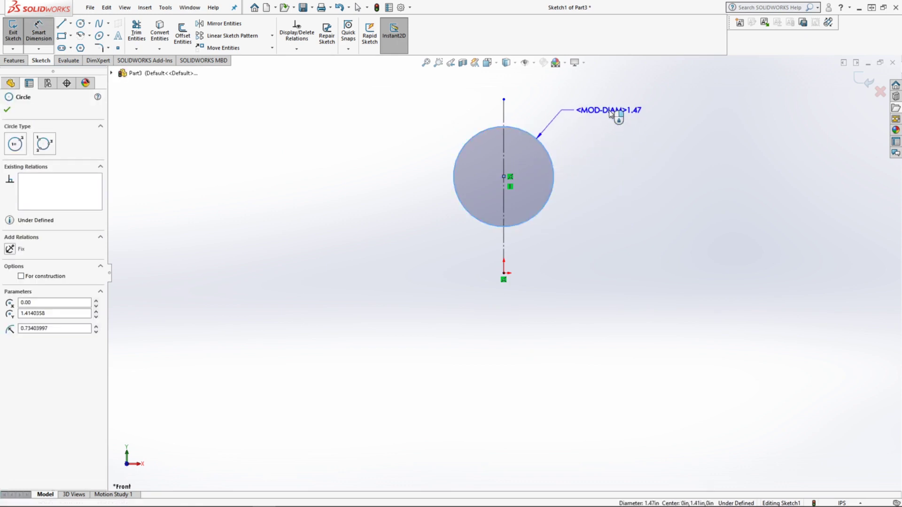
left_click(615, 114)
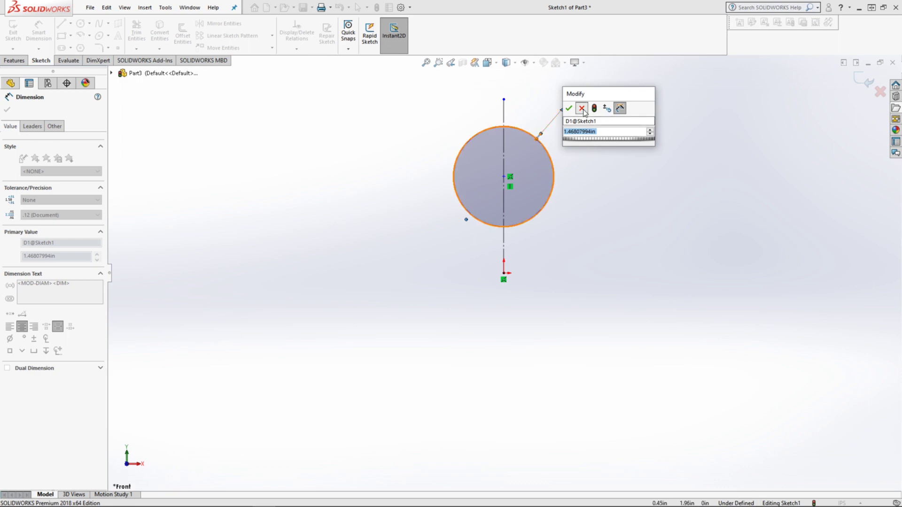
key("Return")
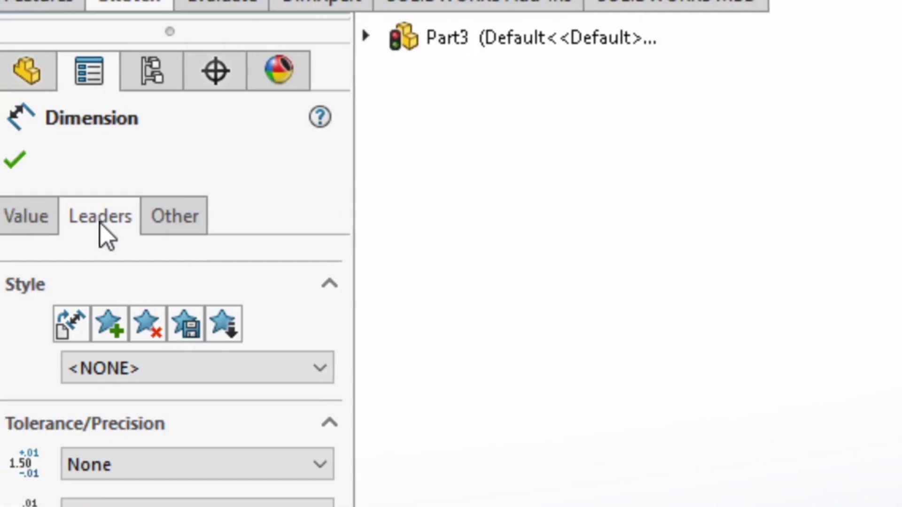
- Switch the circle's dimension display from diameter to radius
left_click(33, 129)
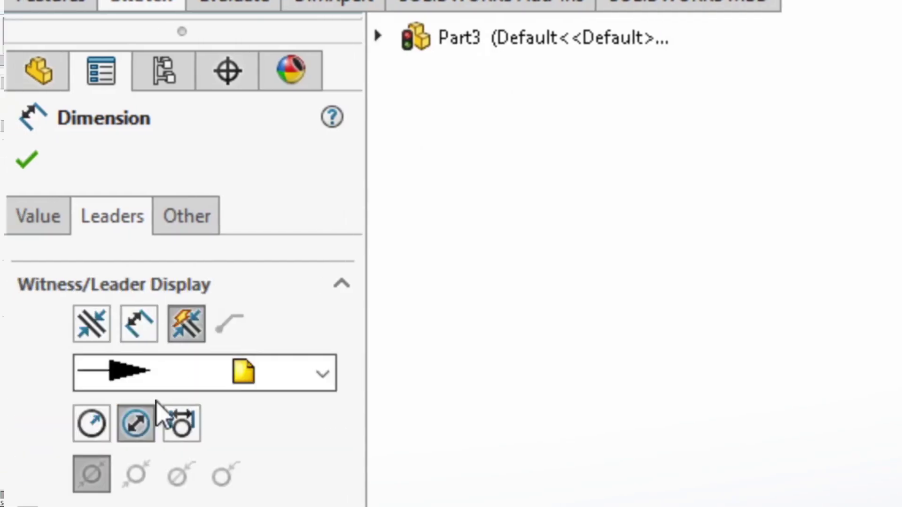
left_click(97, 428)
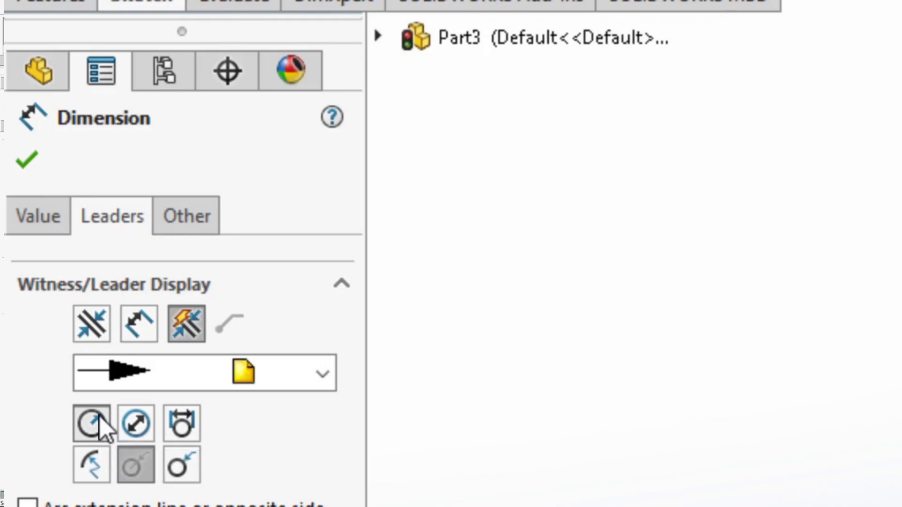
left_click(100, 420)
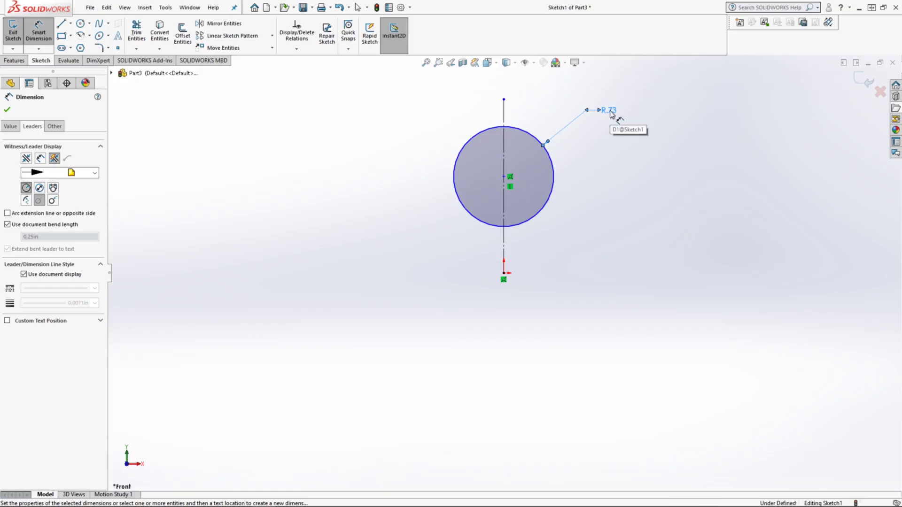
key("Escape")
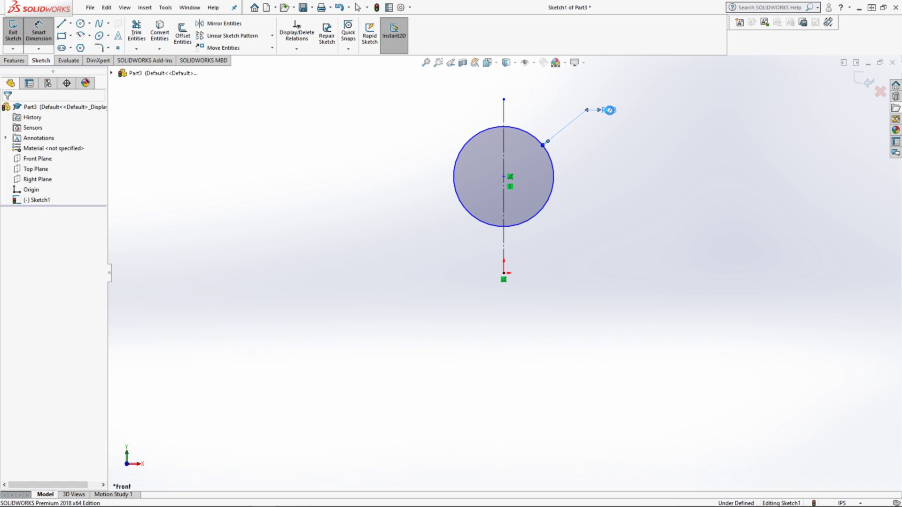
- Change the circle's radius value to .82
double_click(610, 110)
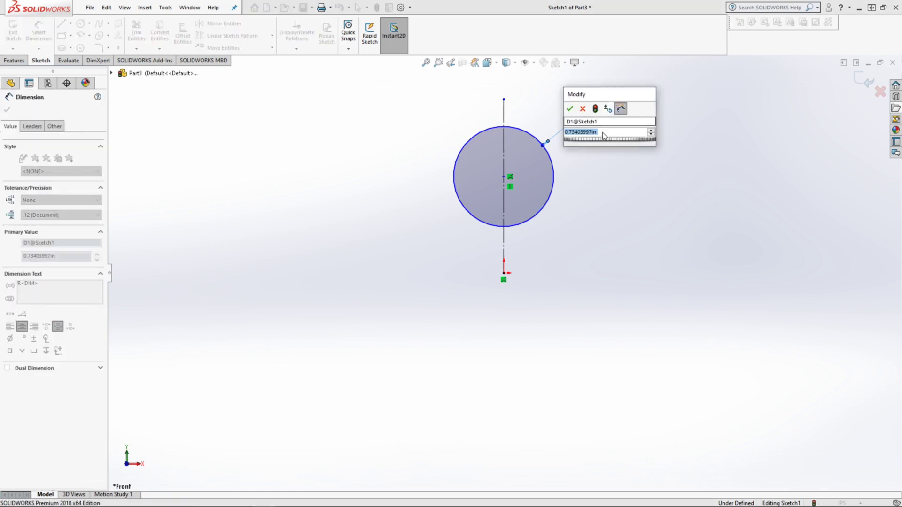
key("Home")
left_click_drag(614, 136, 553, 130)
key("BackSpace")
type(".82")
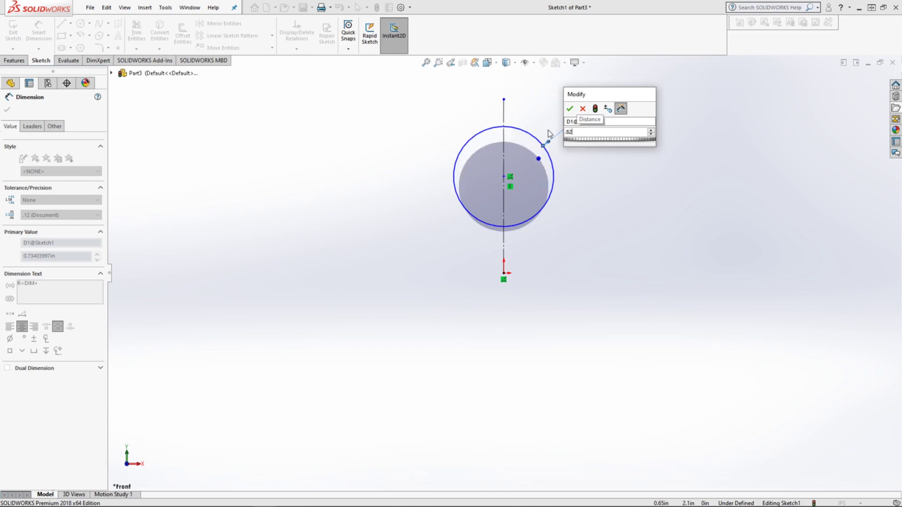
key("Return")
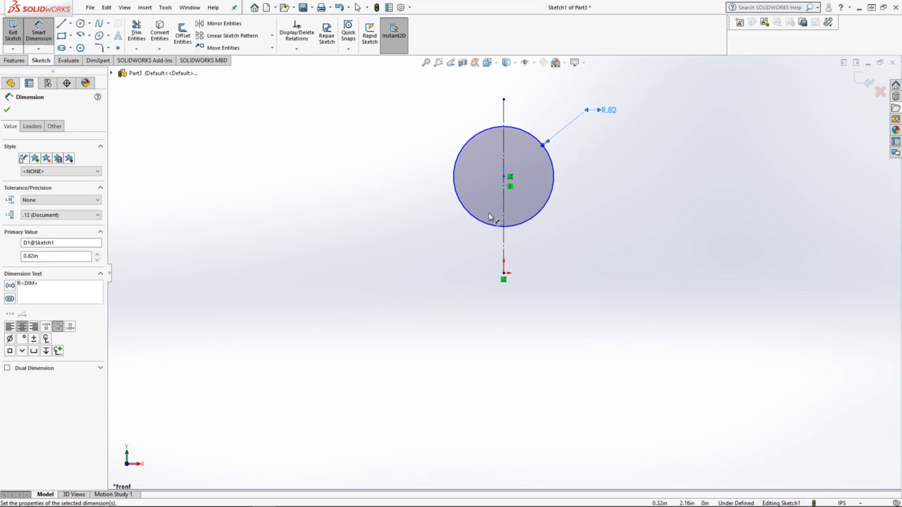
key("l")
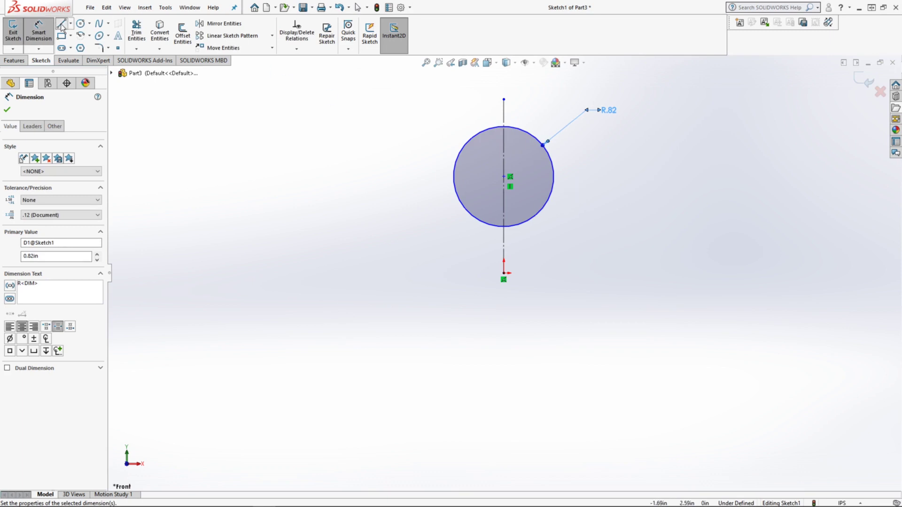
- Draw the inner side, bottom step, bottom edge and outer side lines beside the circle
left_click(554, 176)
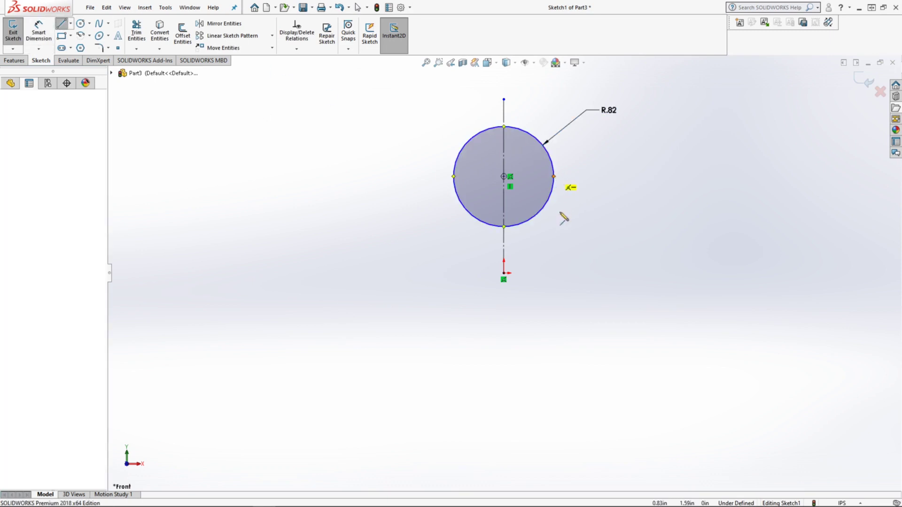
left_click(553, 250)
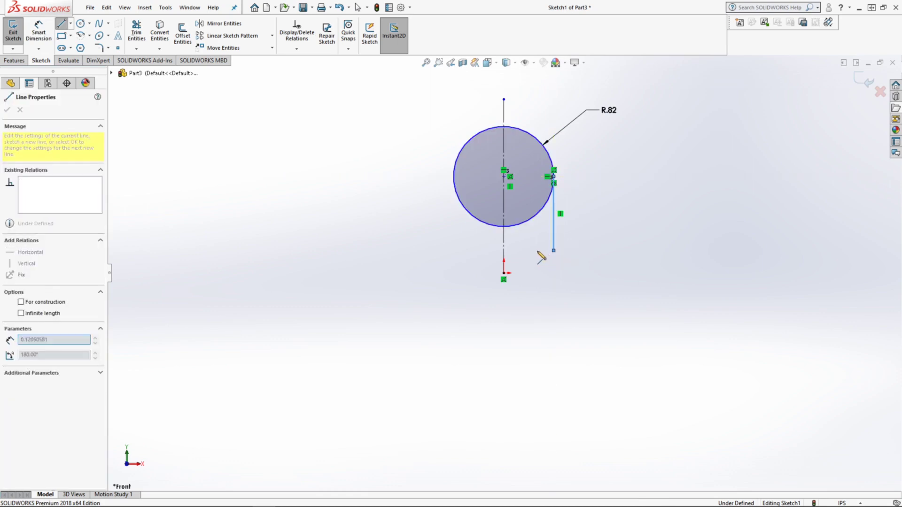
left_click(536, 250)
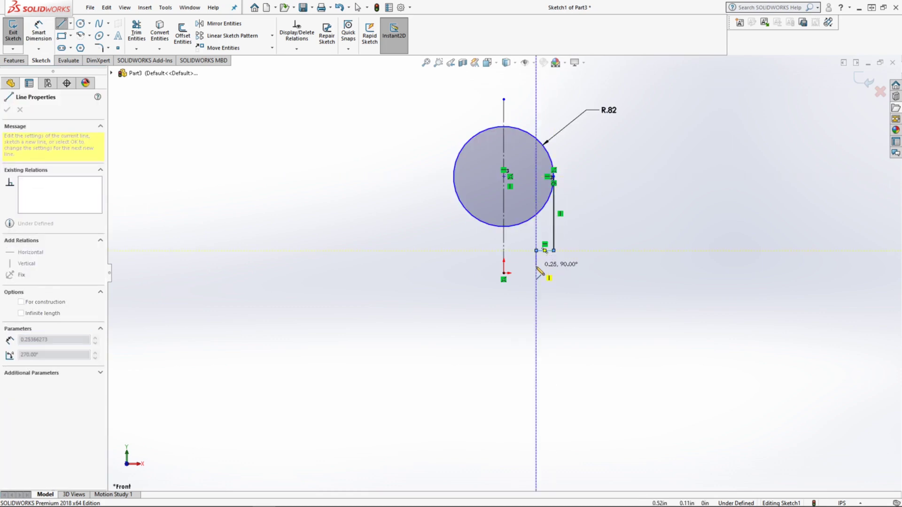
left_click(536, 266)
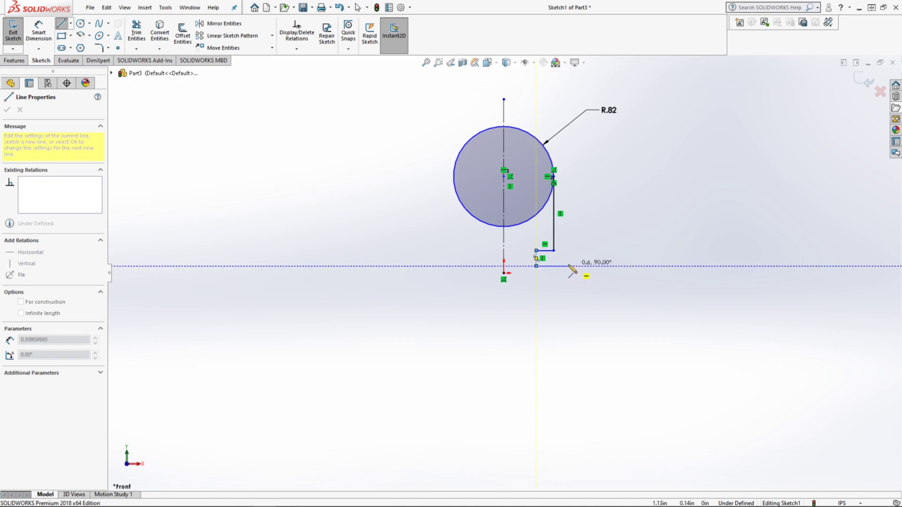
left_click(574, 266)
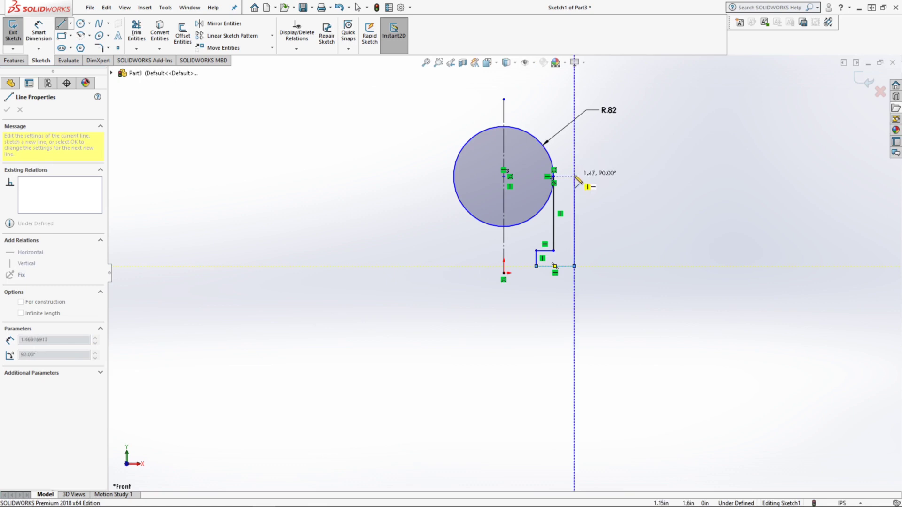
left_click(574, 177)
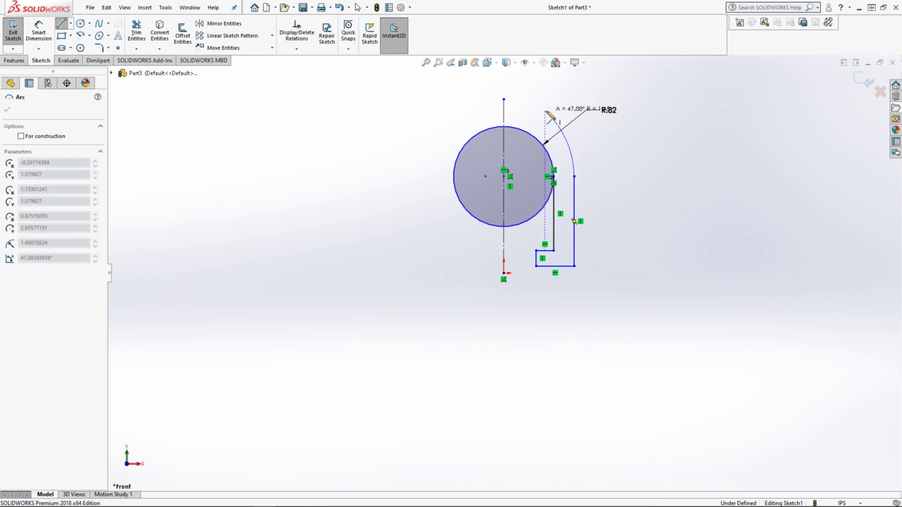
- Continue with a tangent arc and a horizontal top line ending at the centerline
left_click(545, 112)
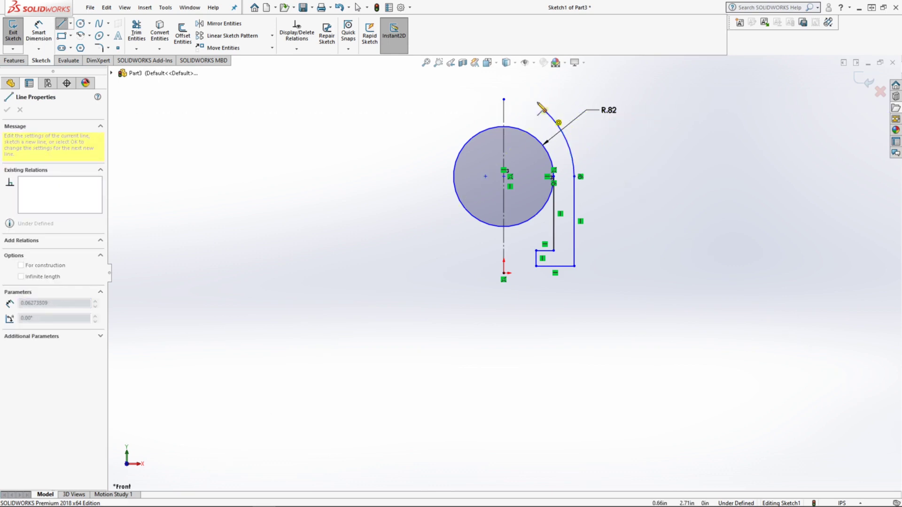
key("a")
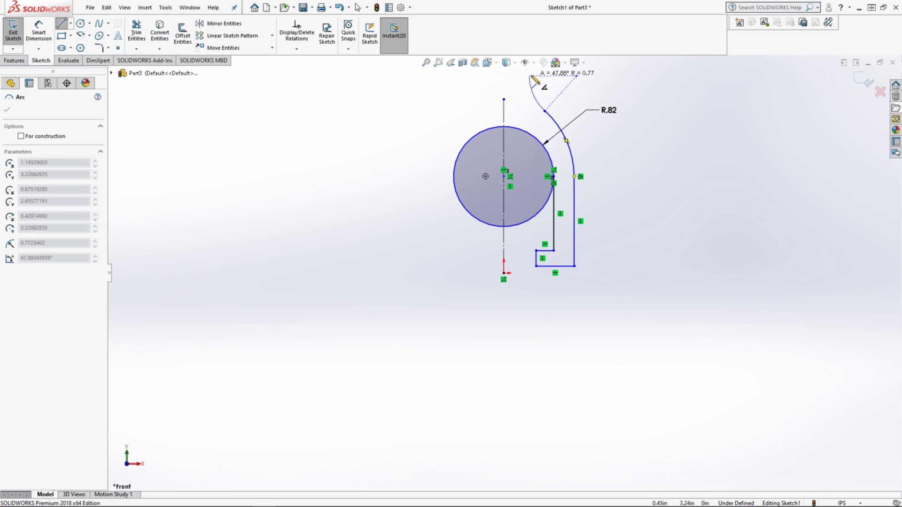
left_click(534, 79)
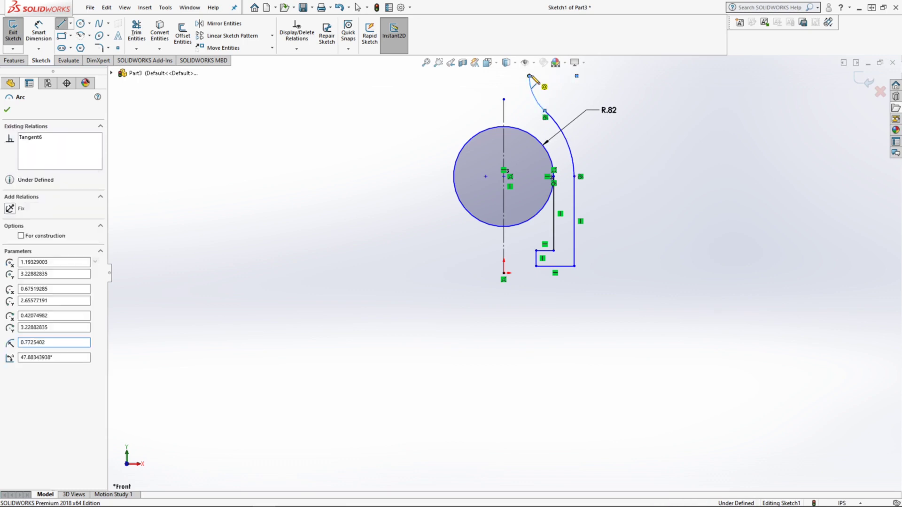
left_click(504, 76)
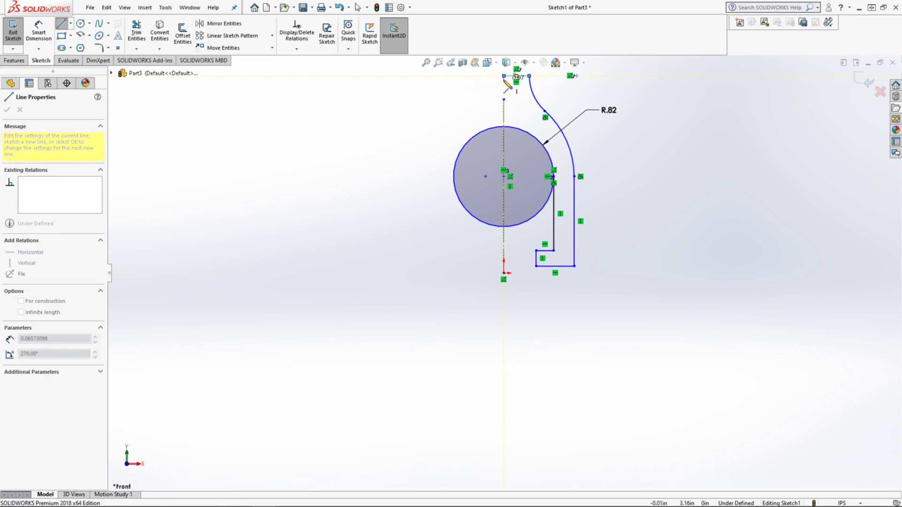
key("Escape")
key("Escape")
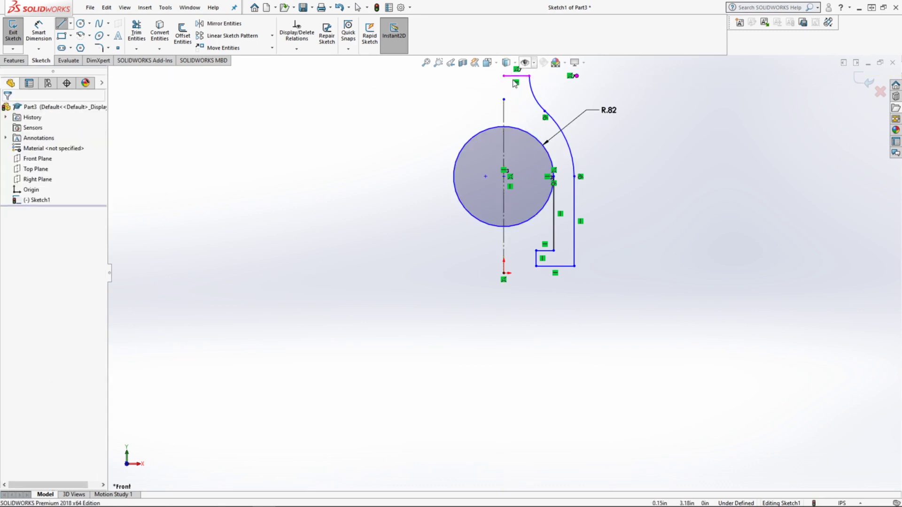
- Dimension the top tangent arc's radius as R.44
left_click(533, 87)
left_click(38, 33)
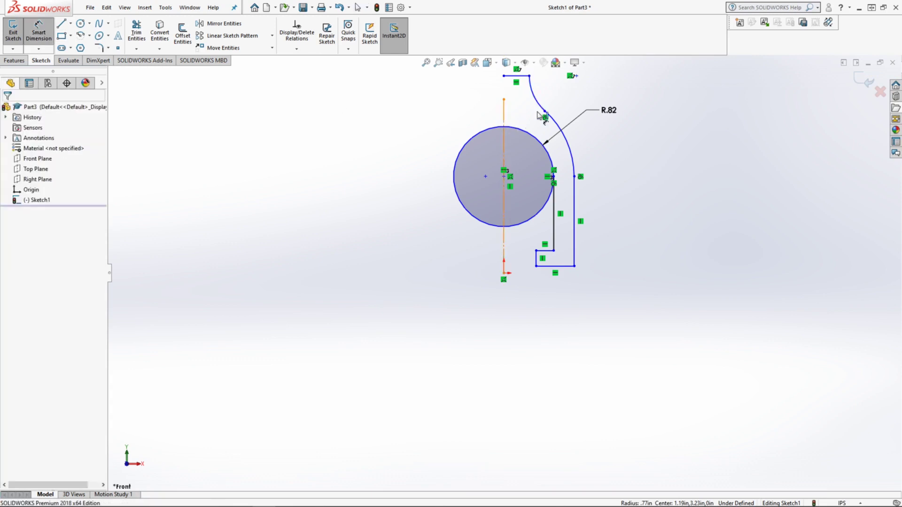
left_click(589, 93)
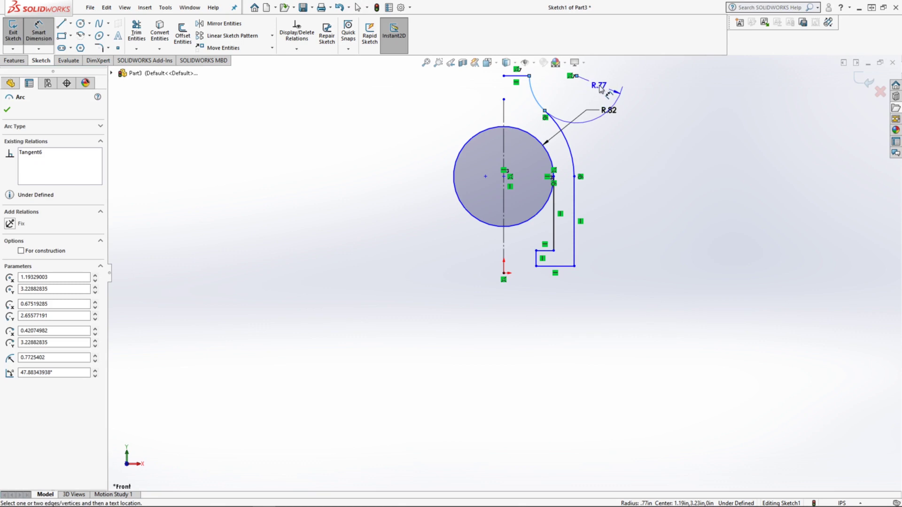
left_click(560, 90)
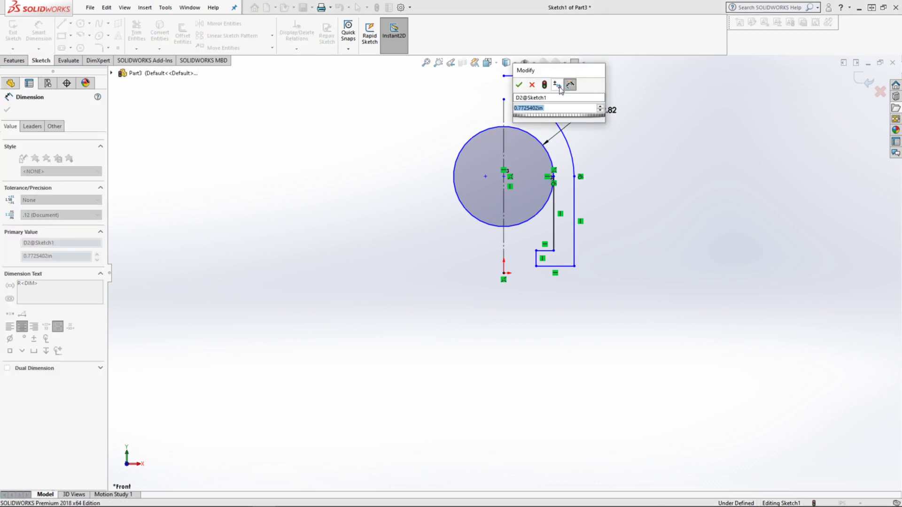
type(".")
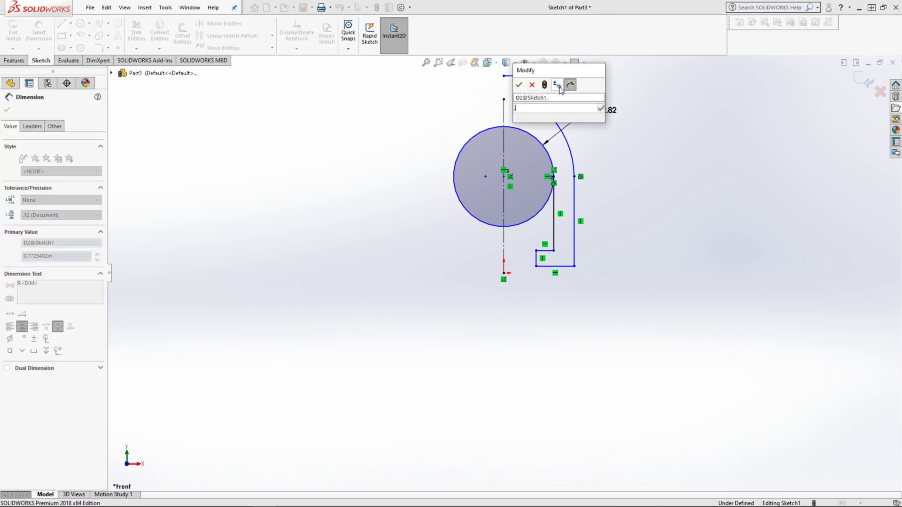
type("82")
key("Return")
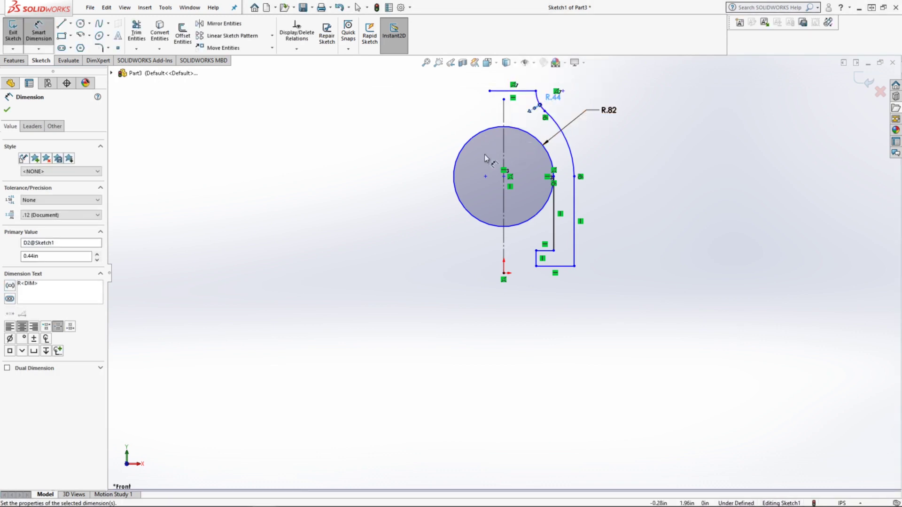
- Set the outer arc's radius to 1.07
left_click(572, 148)
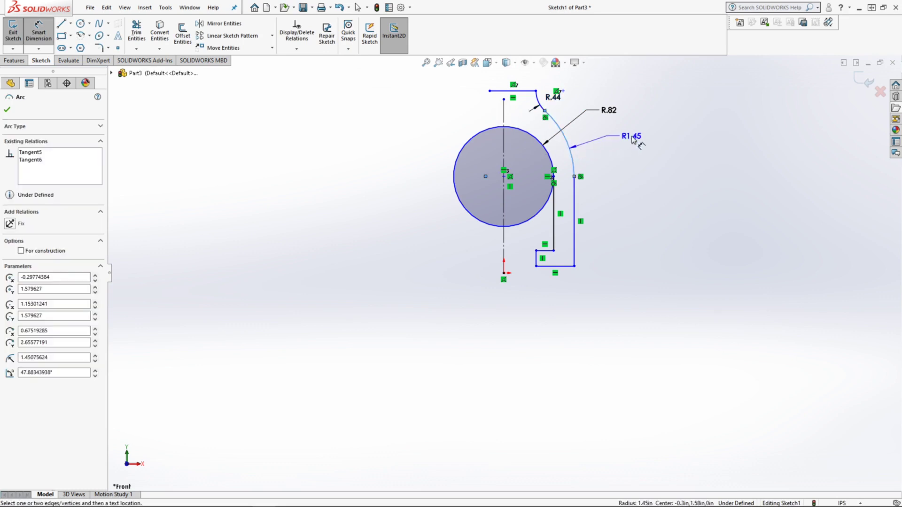
left_click(633, 140)
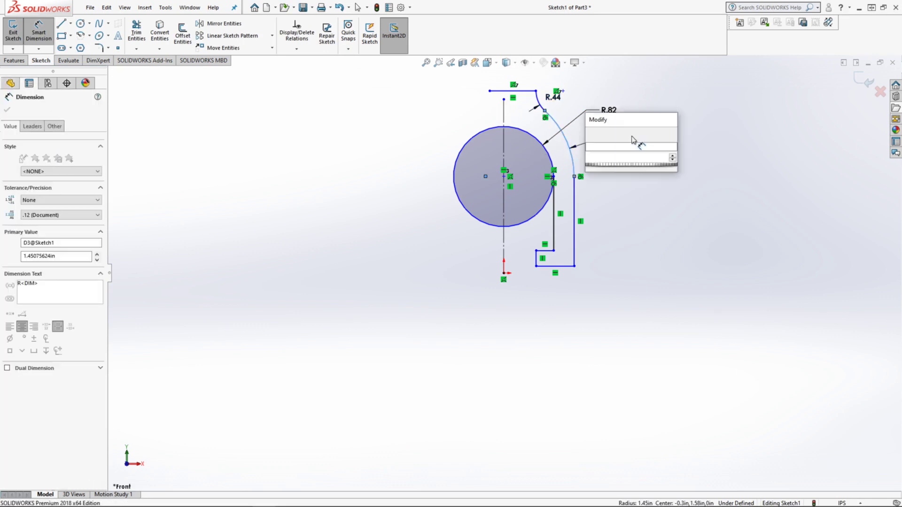
type("1.07")
key("Return")
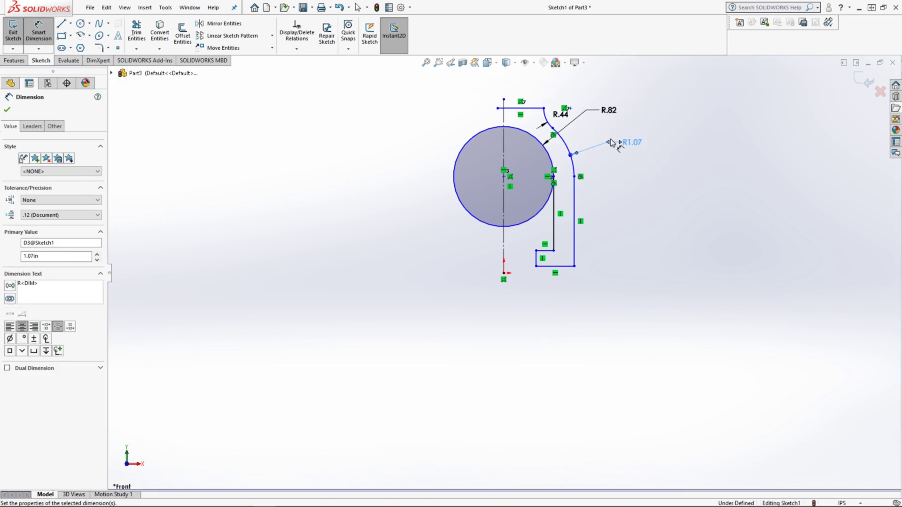
- Set the overall height from top line to bottom line to 3.00
left_click(535, 108)
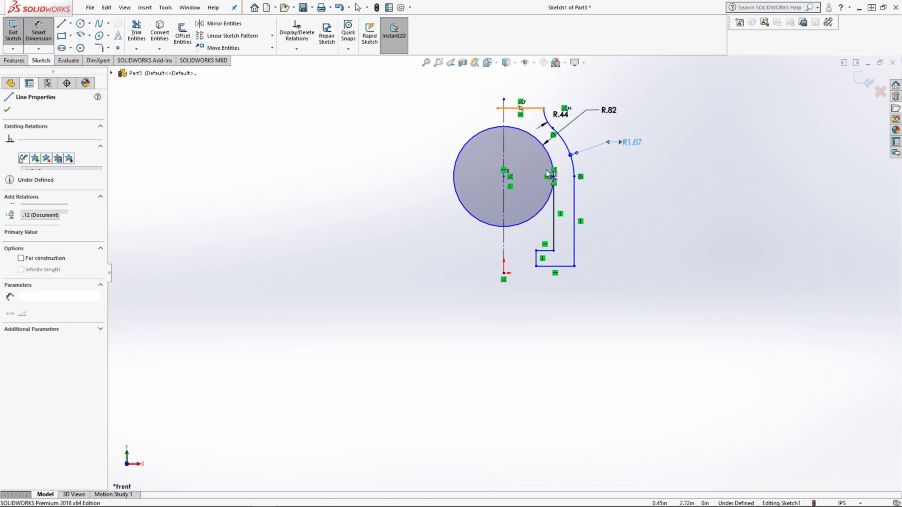
left_click(562, 266)
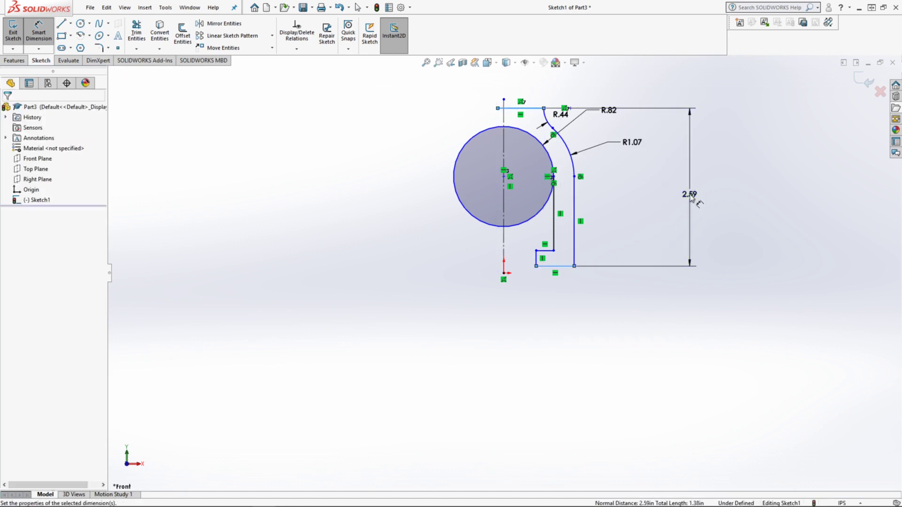
left_click(691, 196)
type("3")
key("Return")
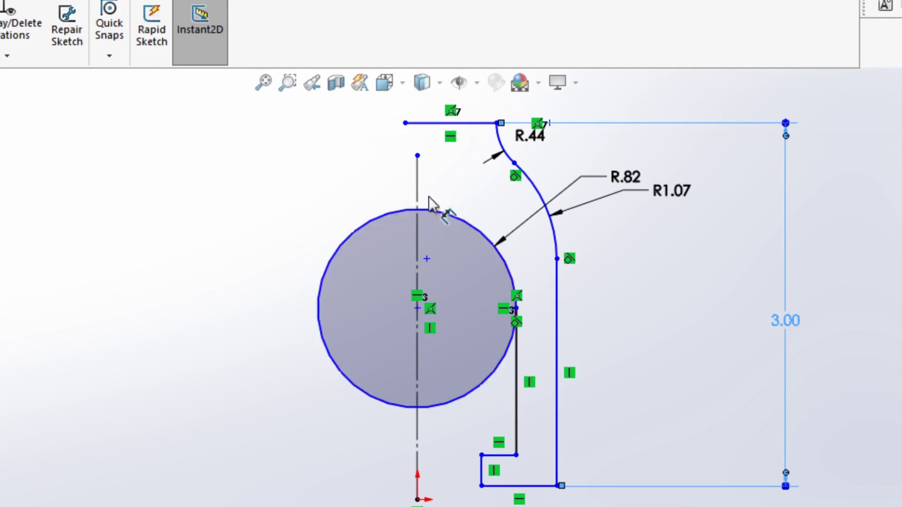
- Dimension the gap from the circle to the top line as 0.625
left_click(430, 211)
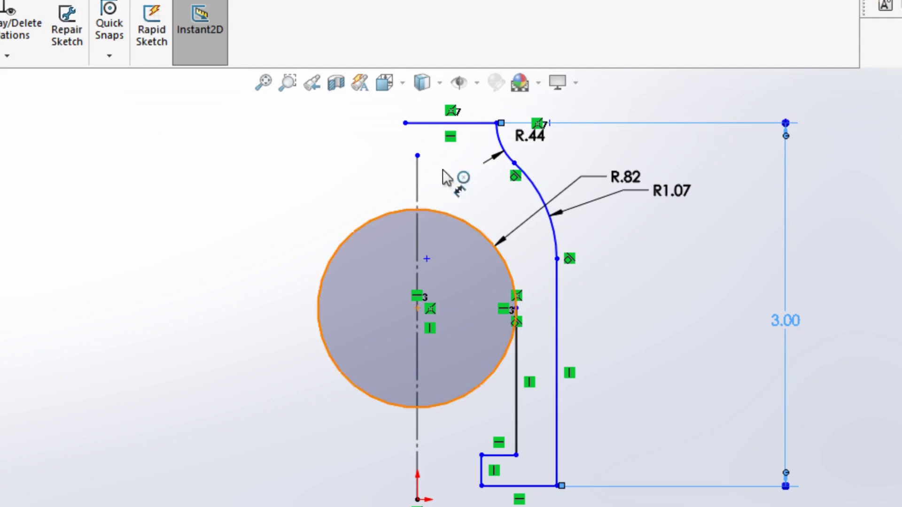
left_click(433, 124)
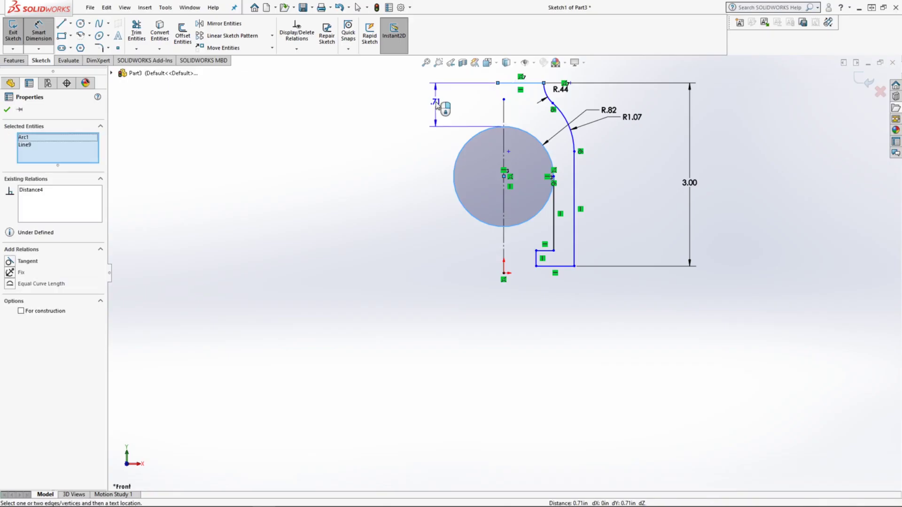
left_click(436, 102)
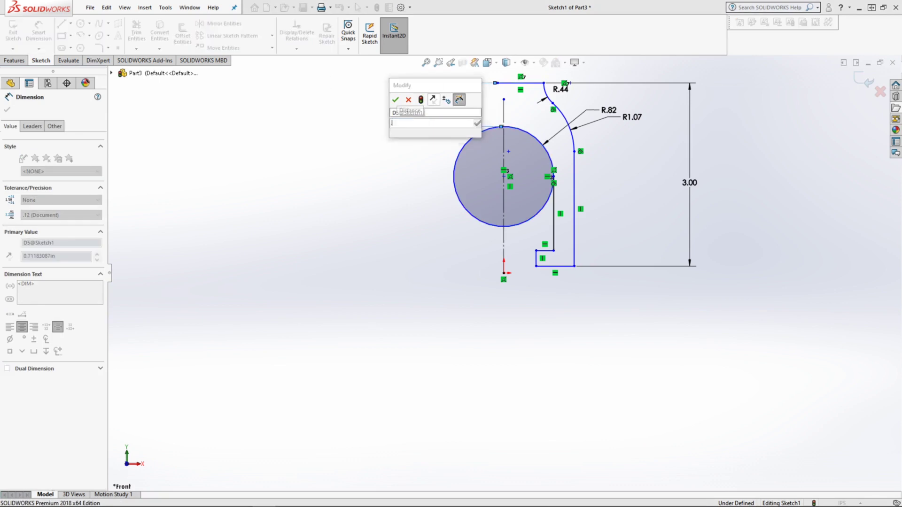
key("Return")
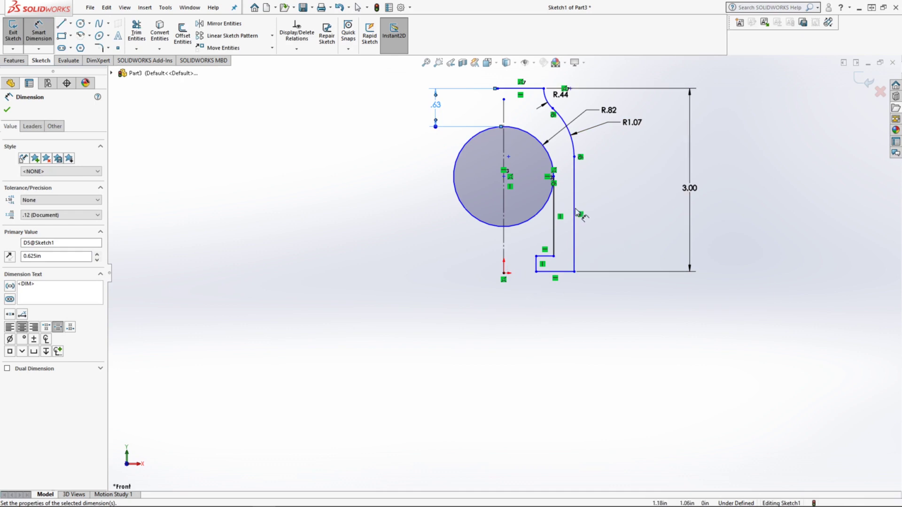
- Dimension the wall thickness .25, bottom width .50 and bottom step height .25
left_click(557, 239)
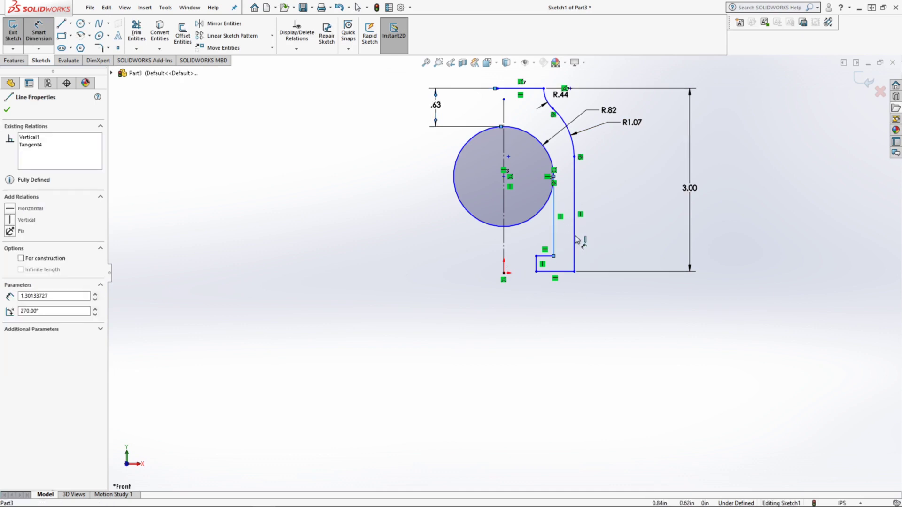
left_click(574, 237)
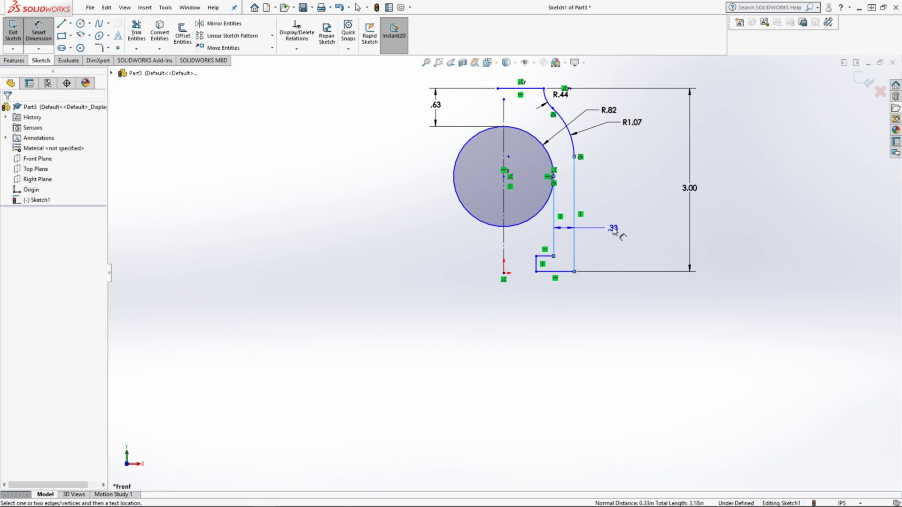
left_click(613, 230)
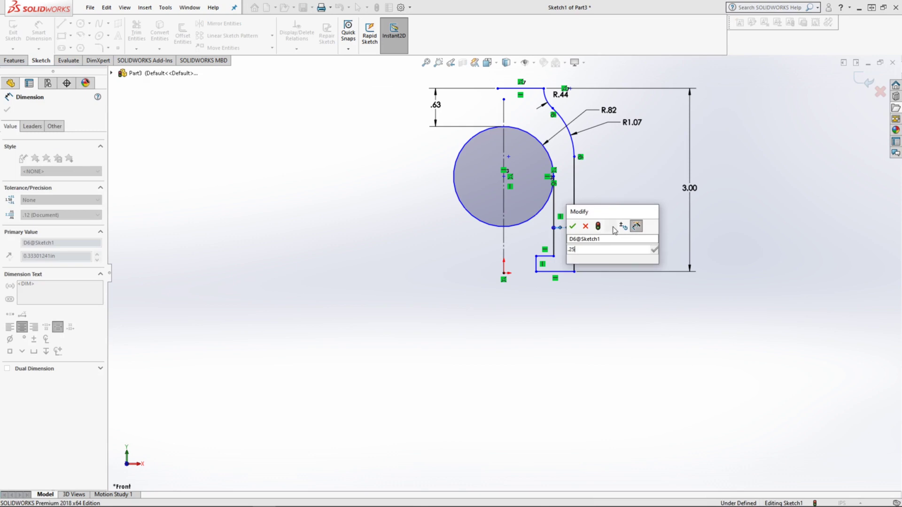
key("Return")
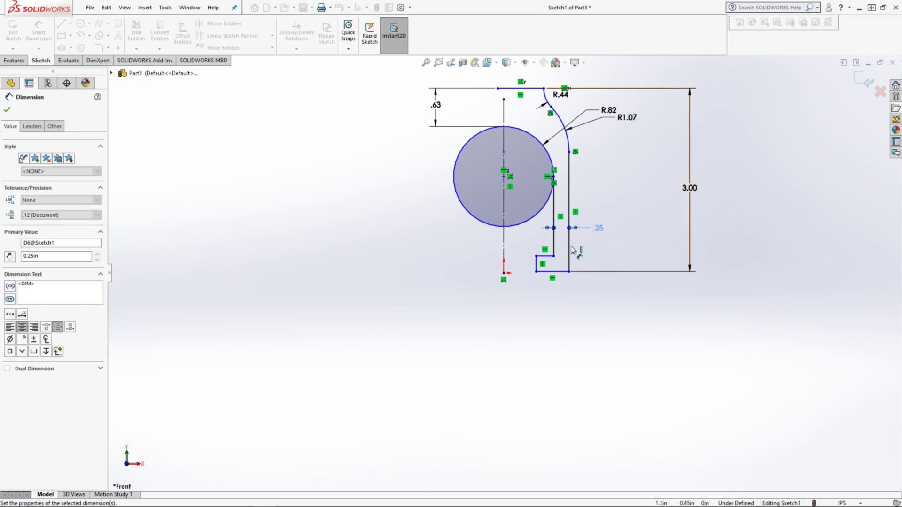
left_click(561, 272)
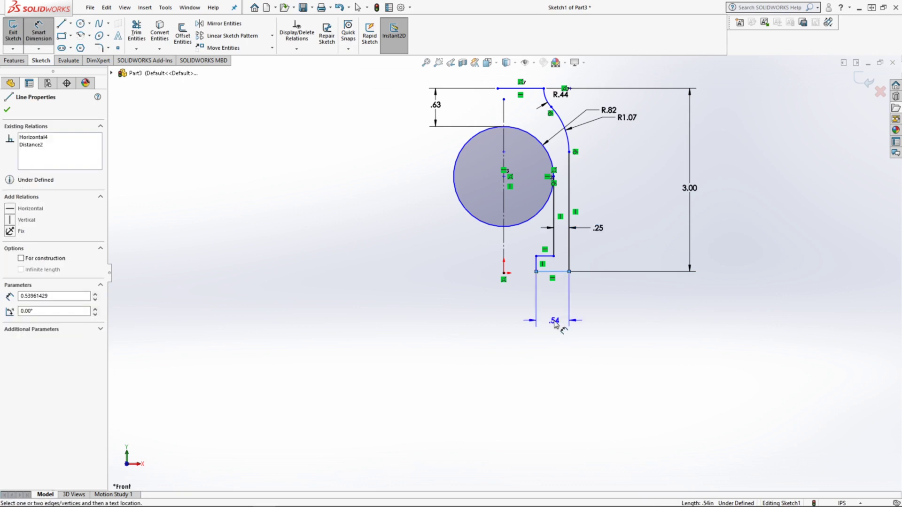
left_click(556, 324)
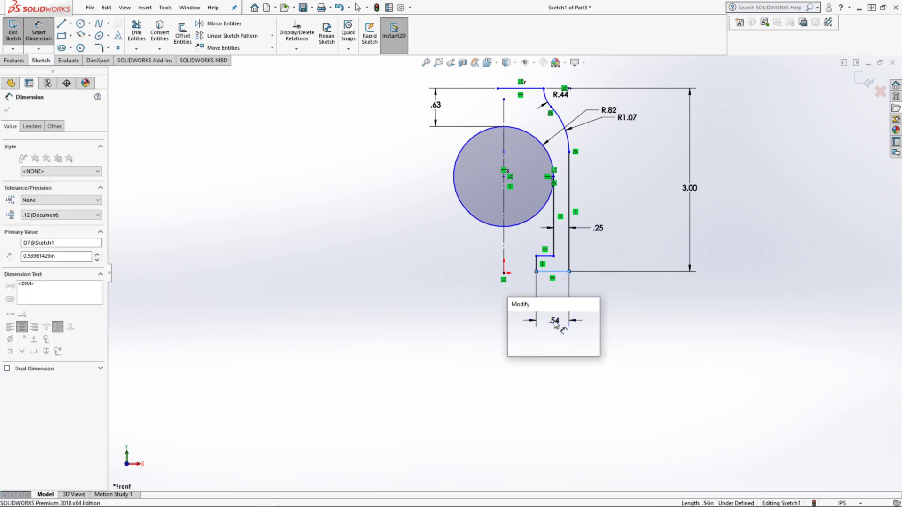
type(".5")
key("Return")
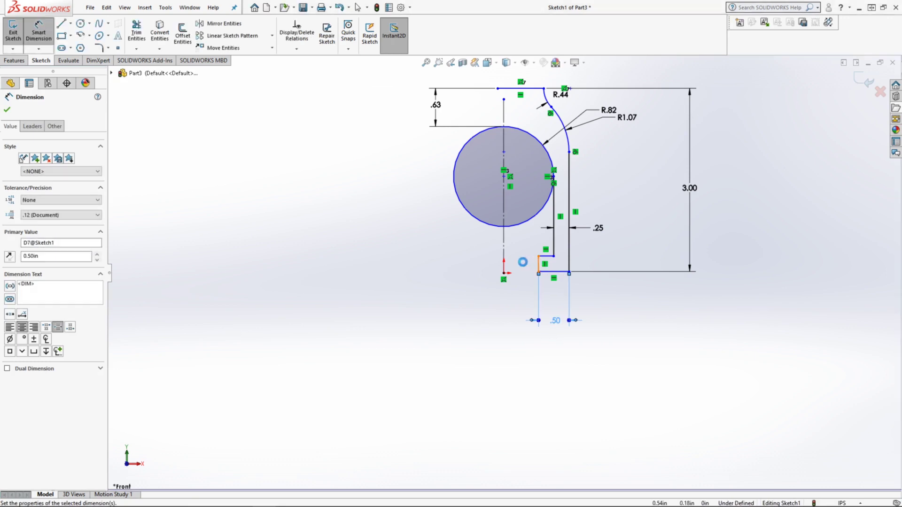
left_click(538, 264)
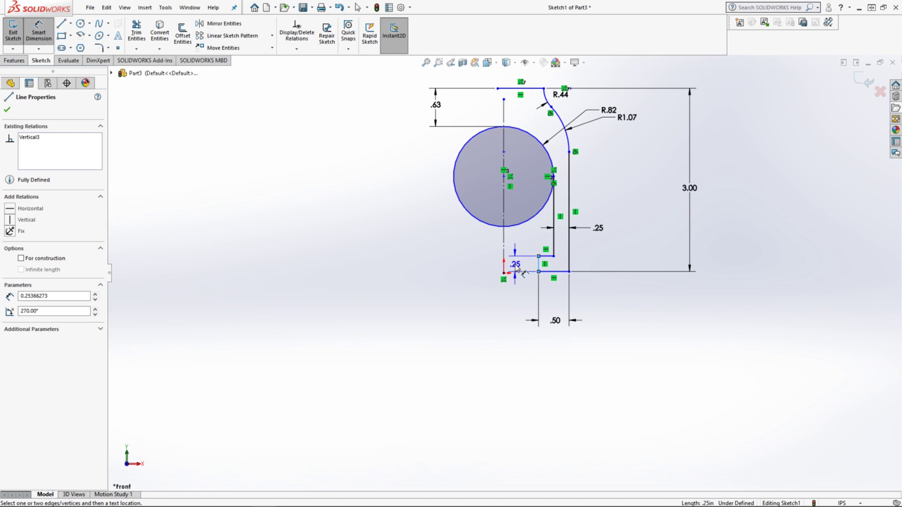
left_click(517, 268)
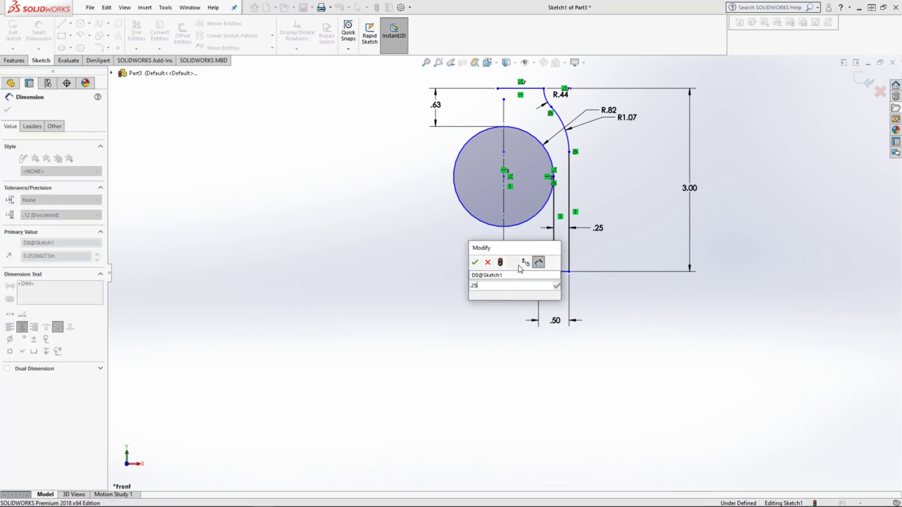
key("Return")
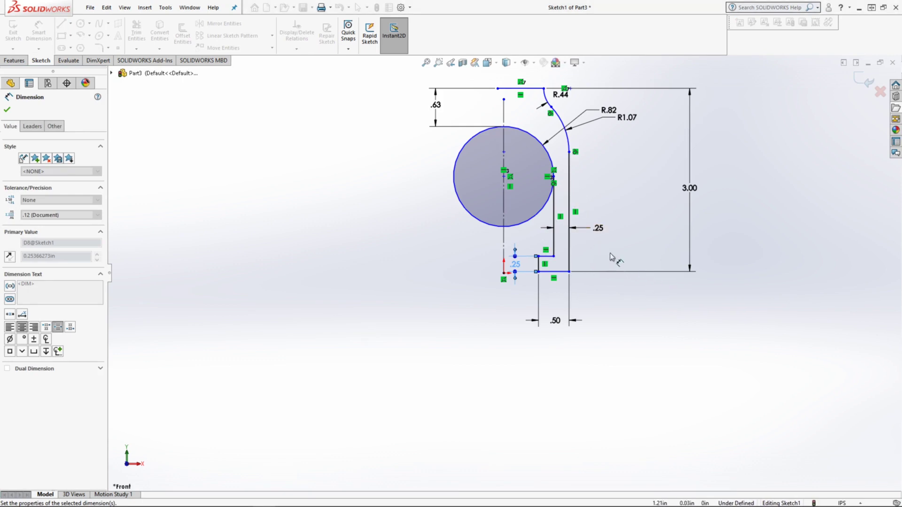
left_click(589, 184)
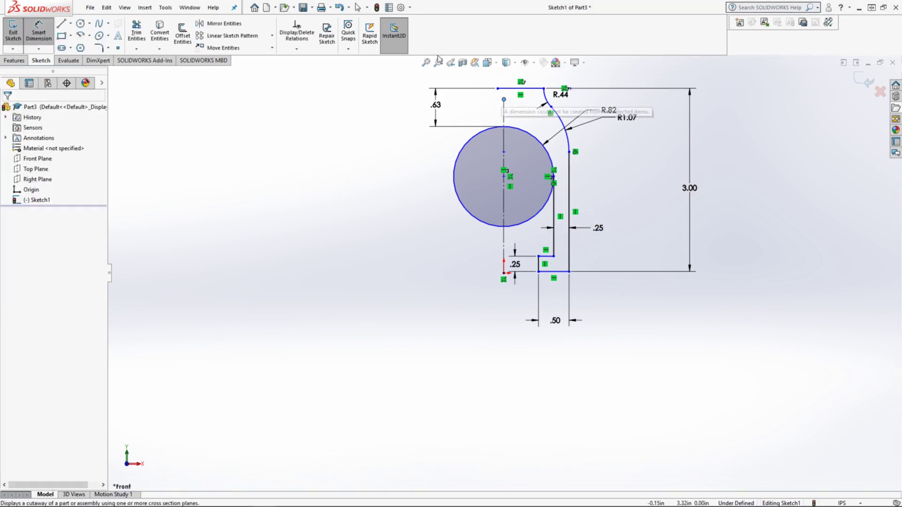
- Extend the centerline to the top edge and start a dimension from it to the top arc's end
key("Escape")
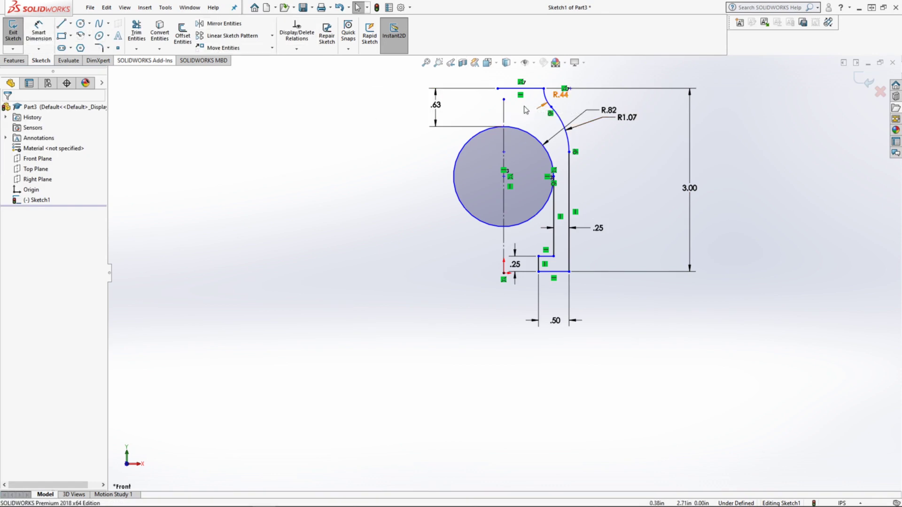
left_click_drag(505, 100, 507, 74)
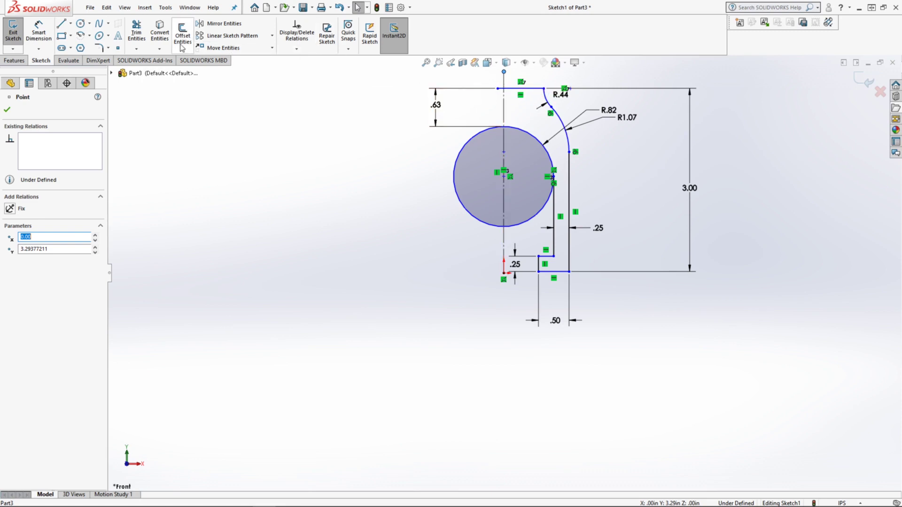
left_click(136, 33)
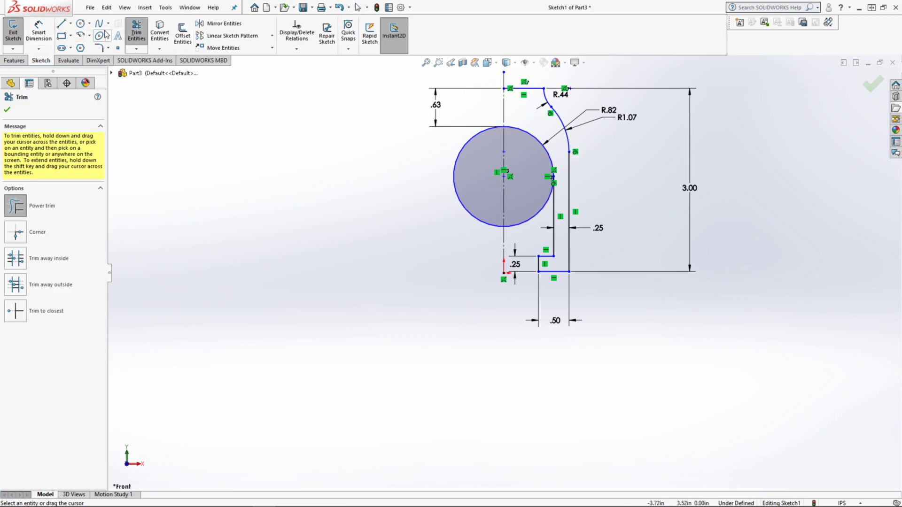
left_click(39, 32)
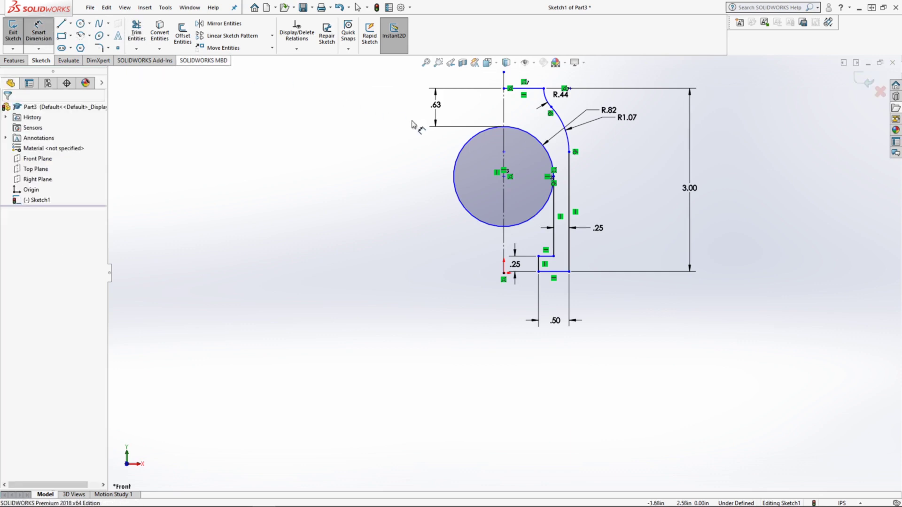
left_click(544, 89)
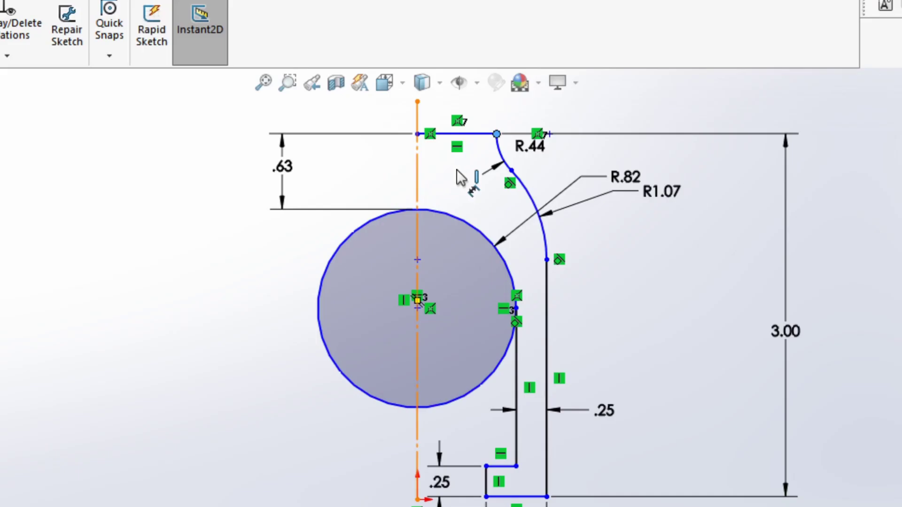
left_click(459, 177)
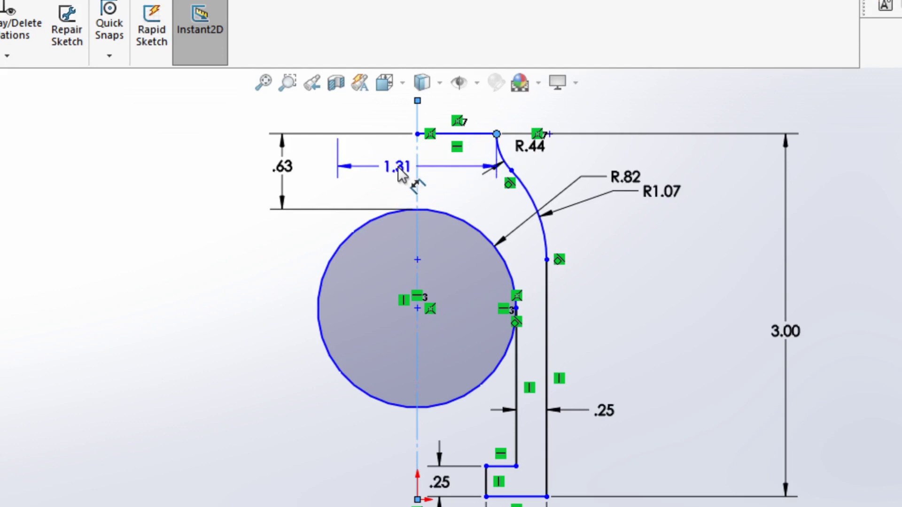
- Place the centerline-to-arc-end horizontal dimension above the top edge with value .625
left_click(398, 170)
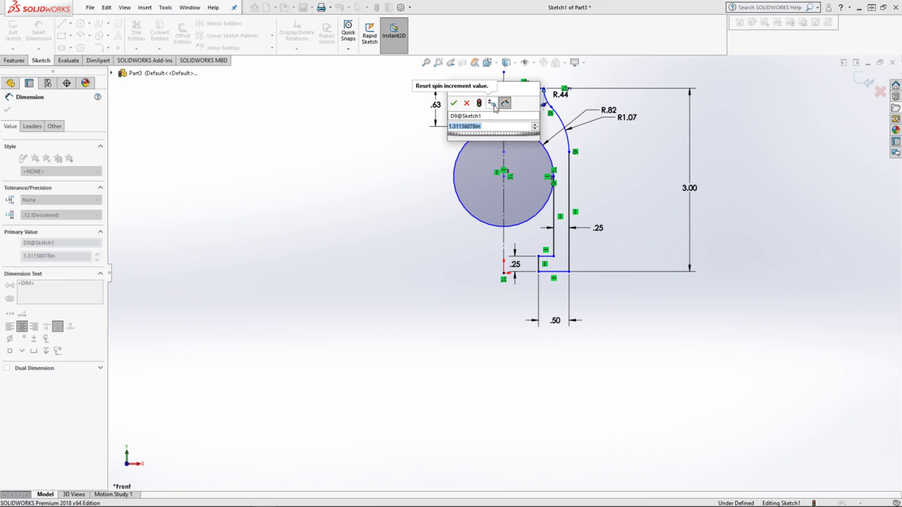
type(".625")
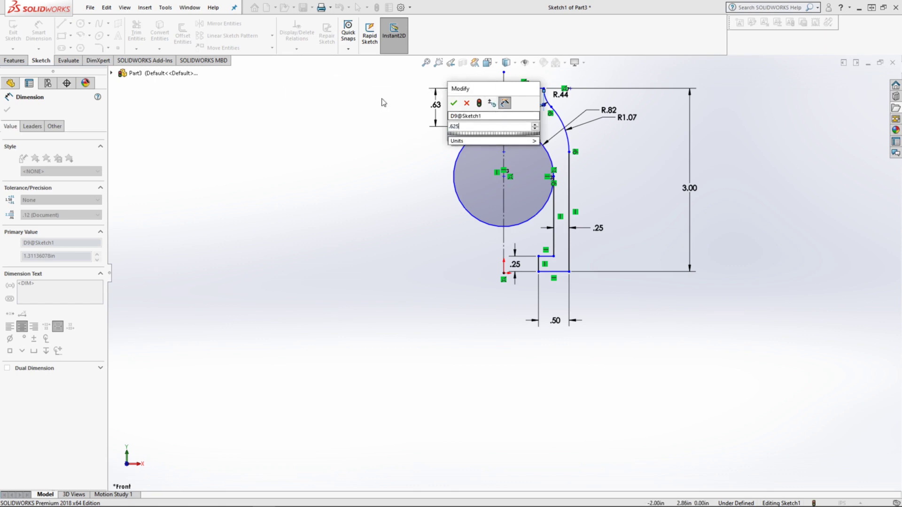
key("Escape")
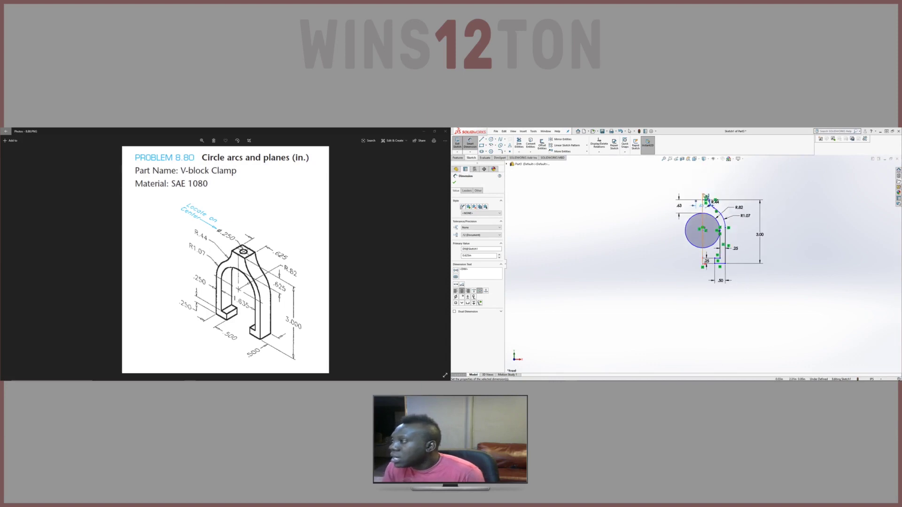
- Zoom in to review the top dimensions, then deselect and leave Smart Dimension
scroll(709, 245, "down", 4)
scroll(710, 268, "down", 3)
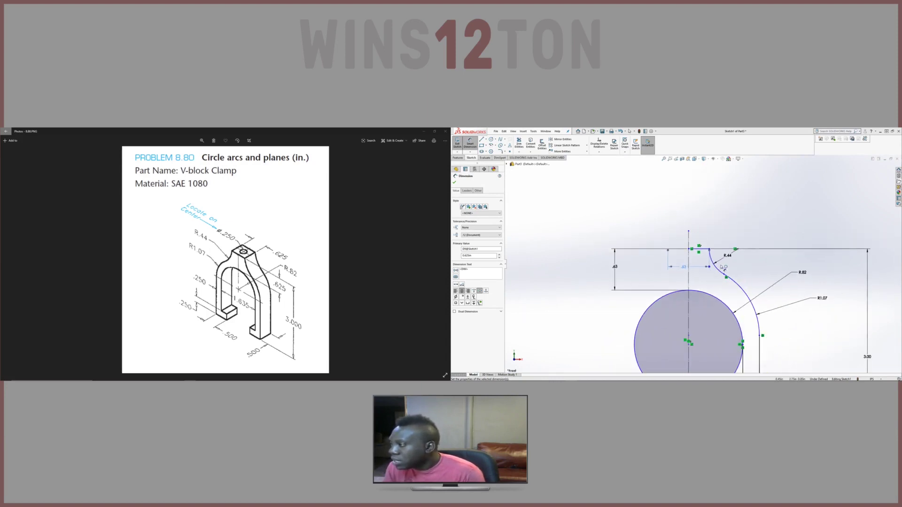
scroll(736, 257, "up", 2)
scroll(737, 257, "down", 5)
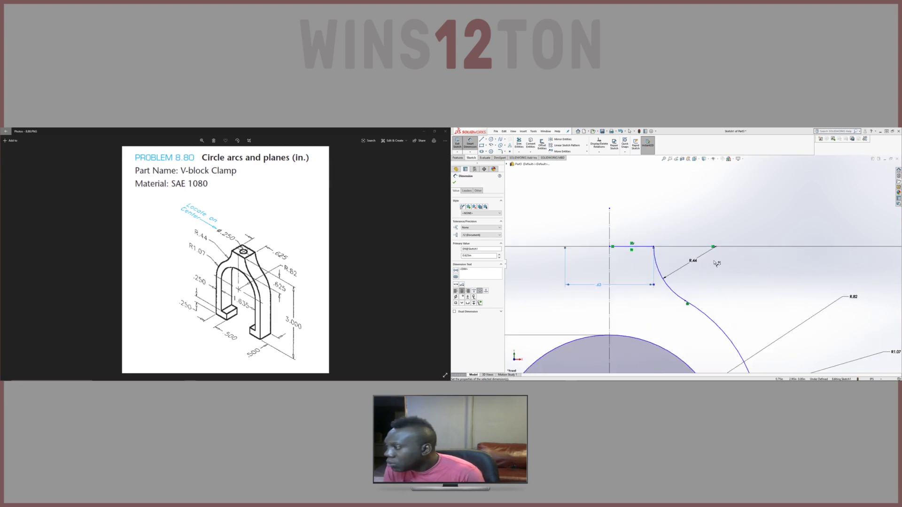
scroll(714, 253, "down", 5)
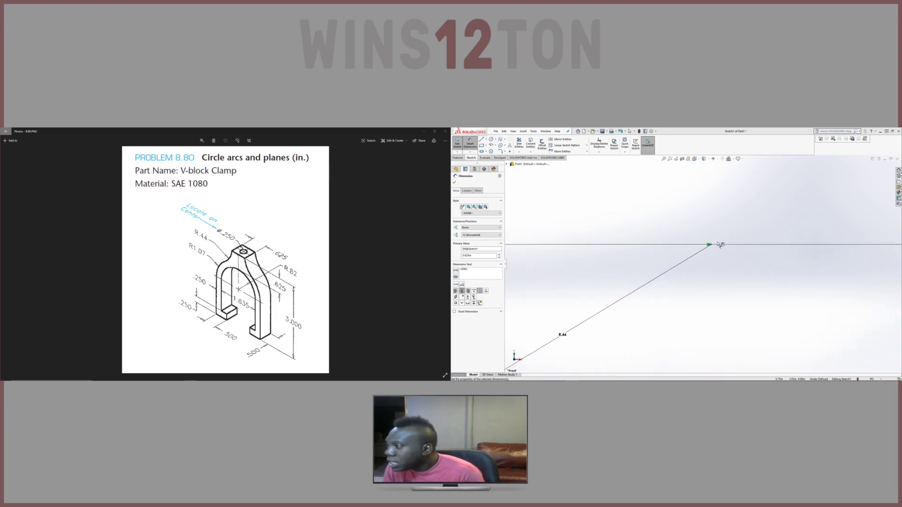
scroll(711, 249, "up", 6)
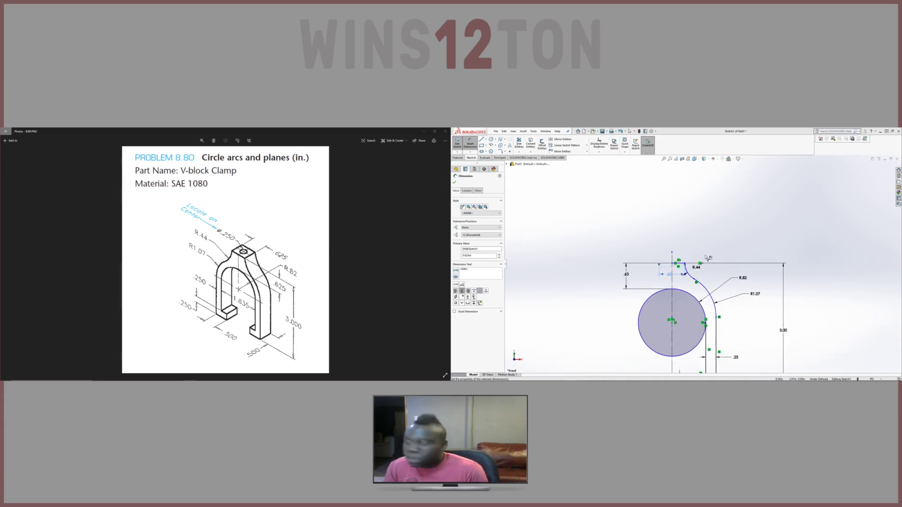
scroll(704, 272, "down", 4)
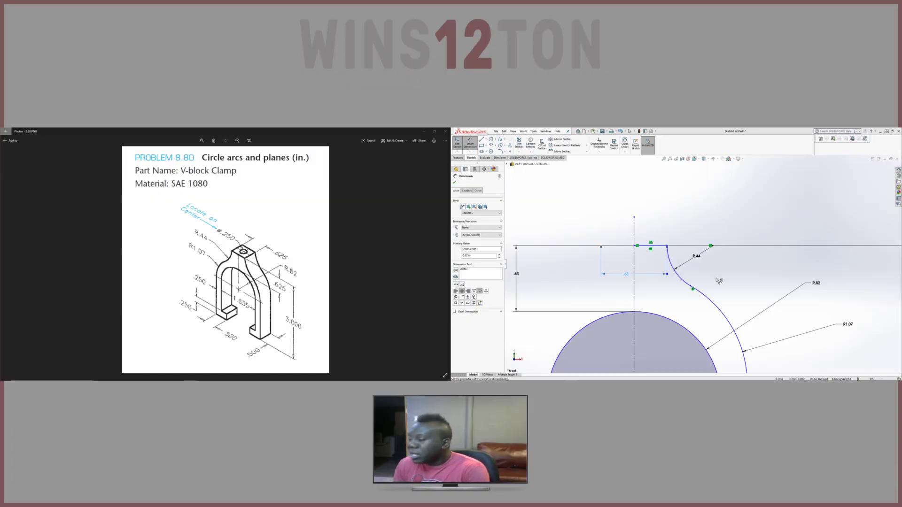
scroll(716, 277, "down", 2)
scroll(717, 263, "up", 1)
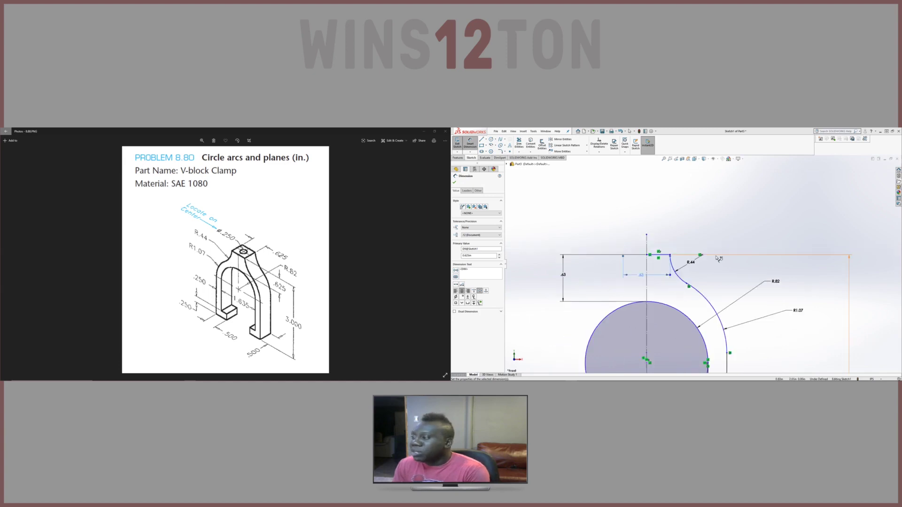
scroll(700, 289, "up", 3)
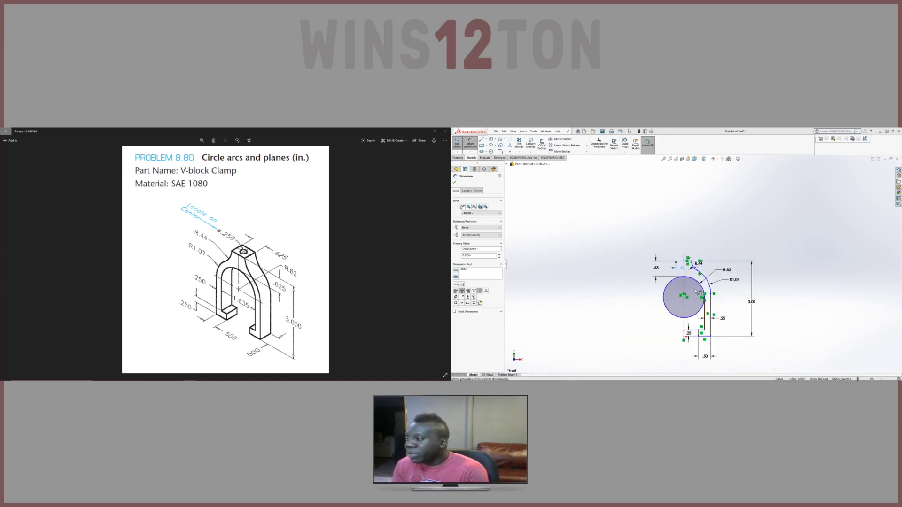
scroll(697, 292, "up", 1)
scroll(699, 291, "down", 2)
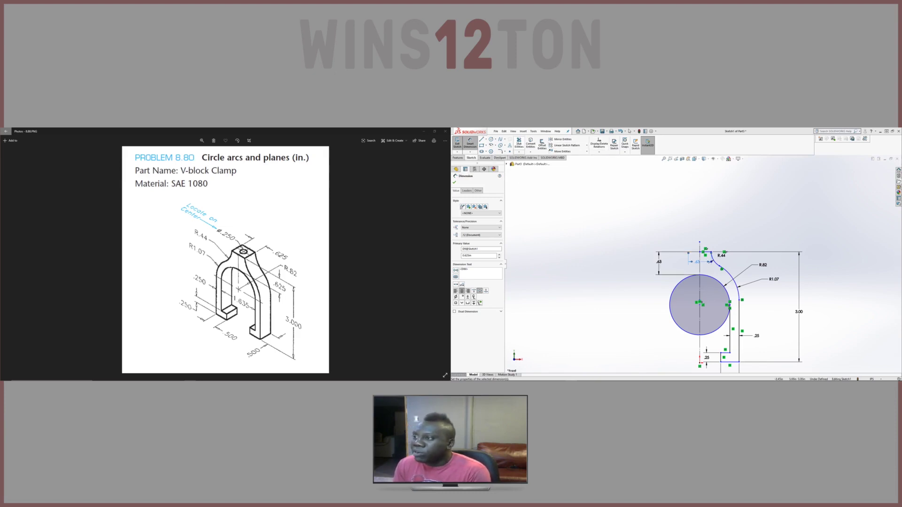
left_click(719, 340)
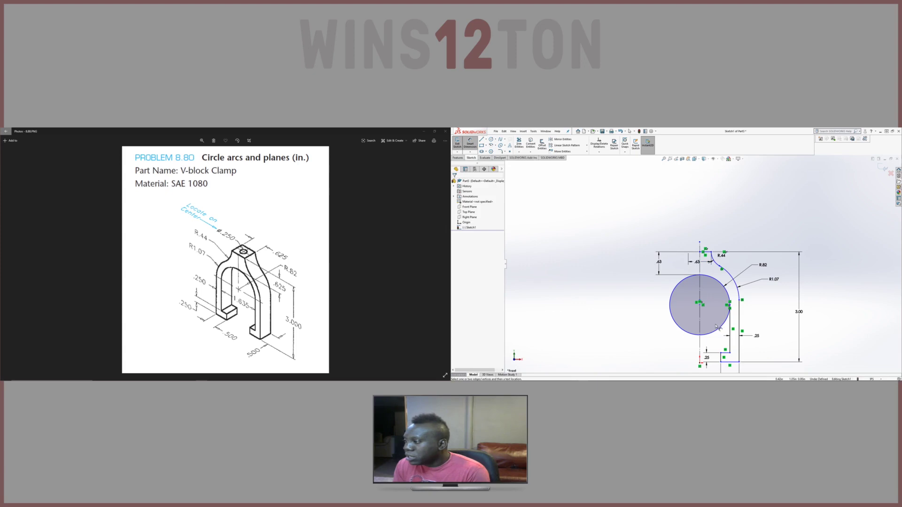
left_click(470, 143)
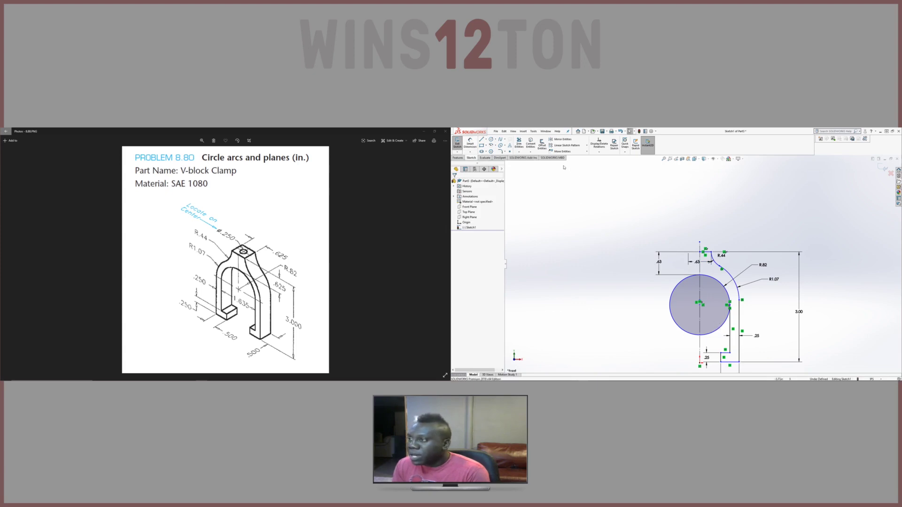
- Power-trim the extra circle arcs so only the inner arch curve of the opening remains
left_click(522, 141)
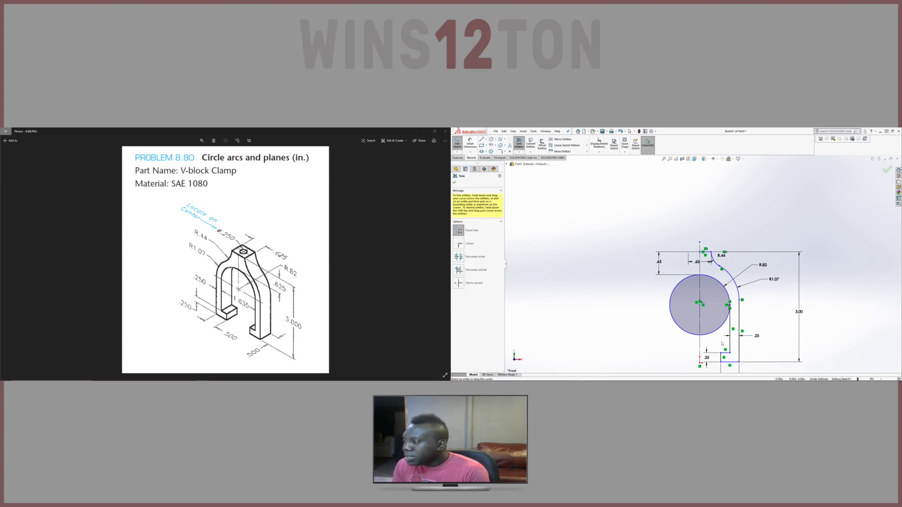
mouse_move(722, 342)
left_mouse_down()
mouse_move(716, 322)
mouse_move(695, 331)
mouse_move(674, 333)
left_mouse_up()
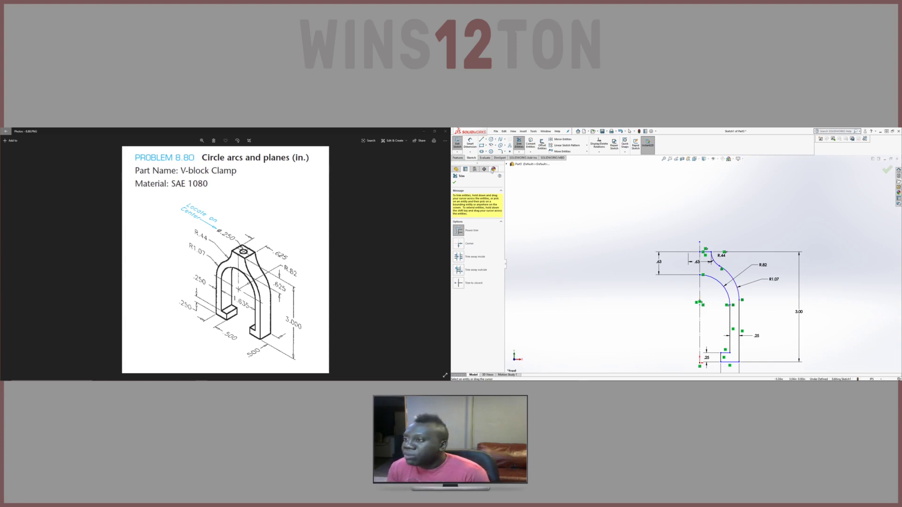
left_click(455, 184)
left_click(559, 139)
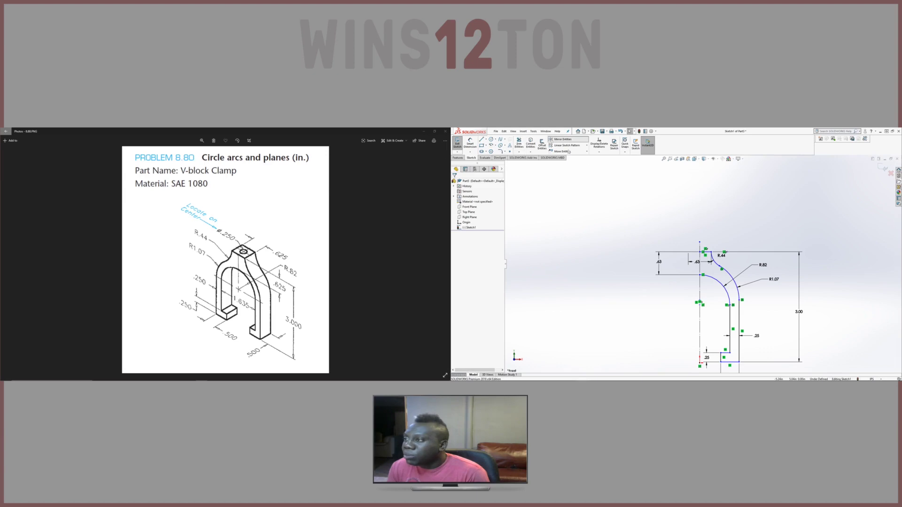
- Mirror the half-profile entities about the vertical centerline Line1 to close the U-shaped outline
mouse_move(666, 213)
left_mouse_down()
mouse_move(769, 369)
mouse_move(785, 371)
left_mouse_up()
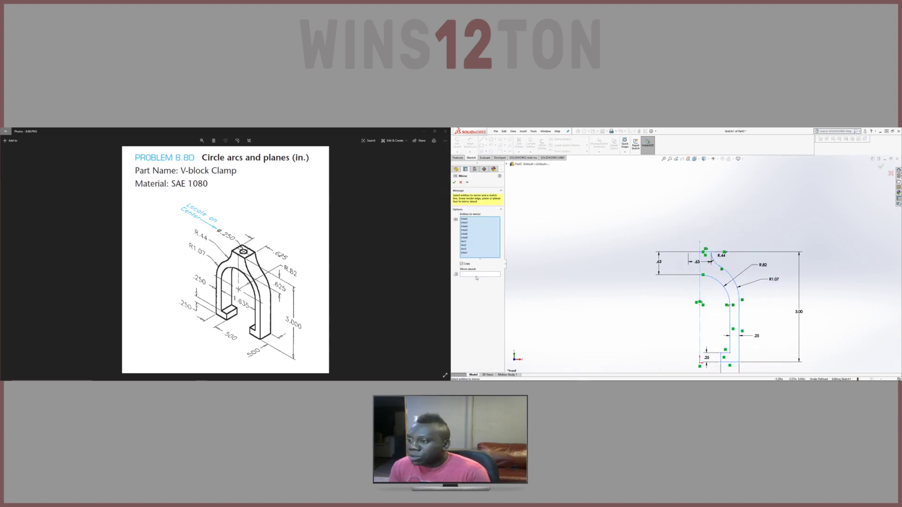
left_click(474, 275)
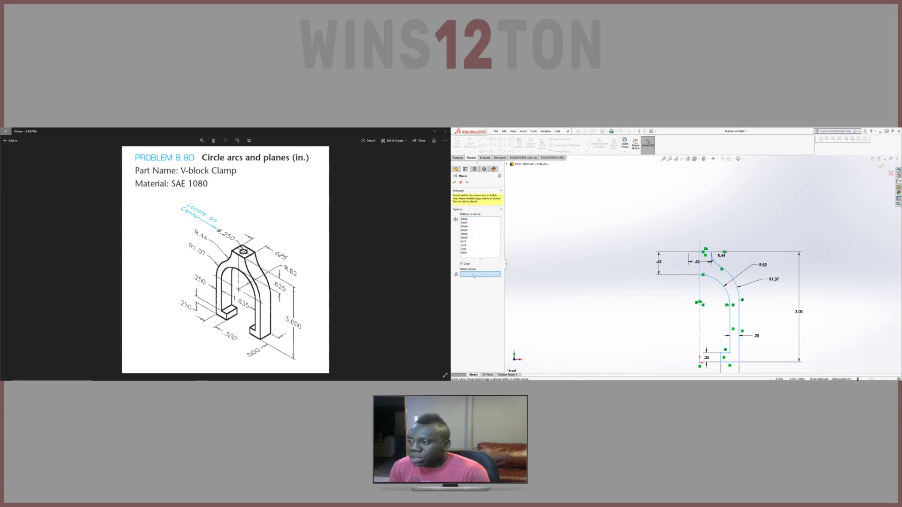
left_click(700, 316)
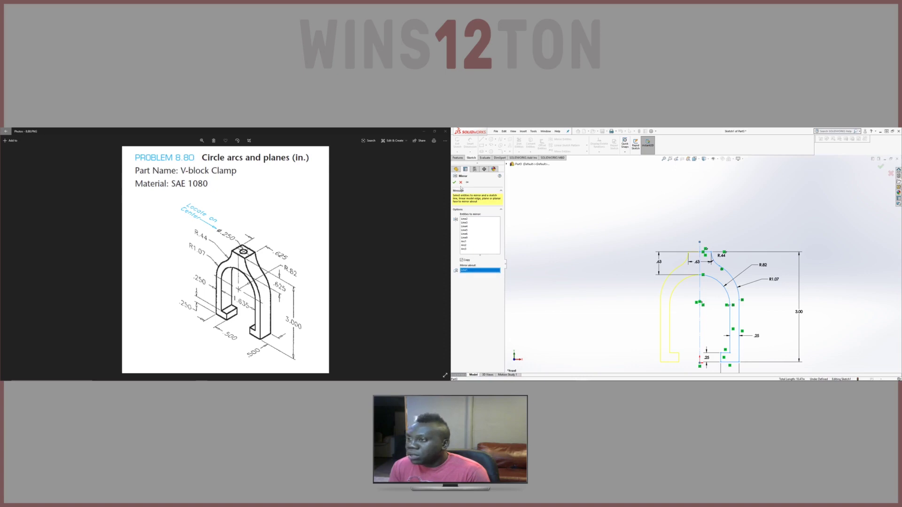
left_click(454, 183)
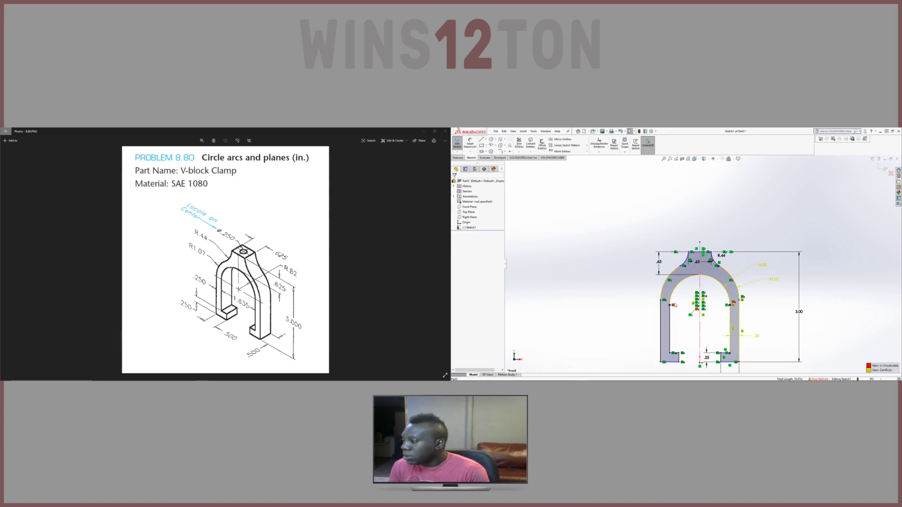
- Diagnose the over-defined clamp sketch in SketchXpert and accept its proposed fix
scroll(670, 298, "down", 2)
scroll(700, 254, "up", 4)
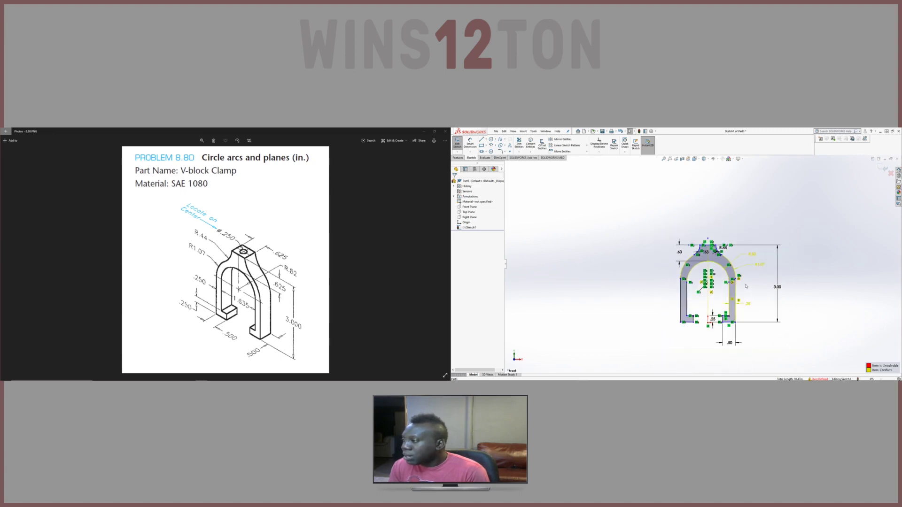
scroll(746, 286, "down", 3)
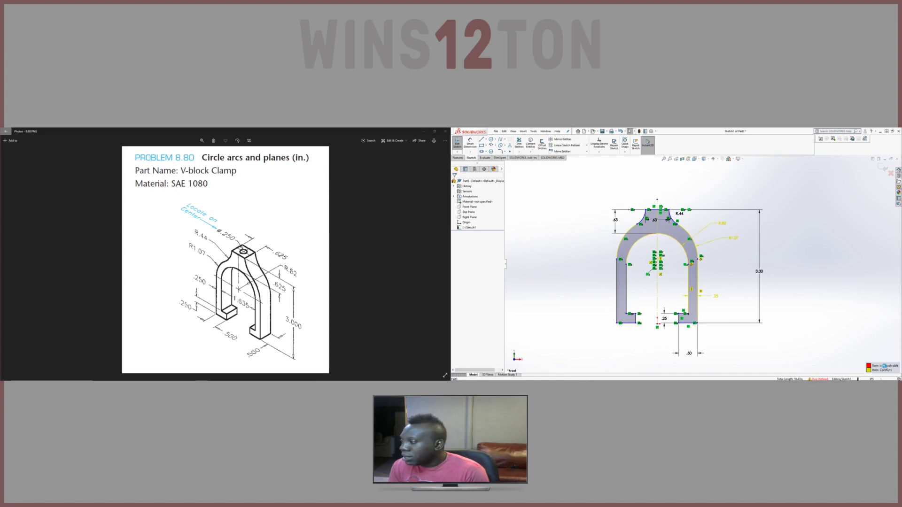
left_click(818, 380)
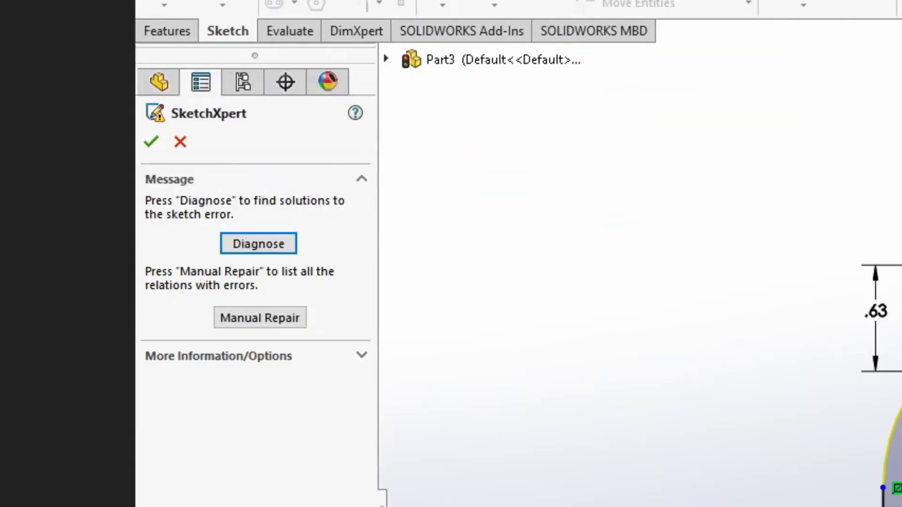
left_click(254, 245)
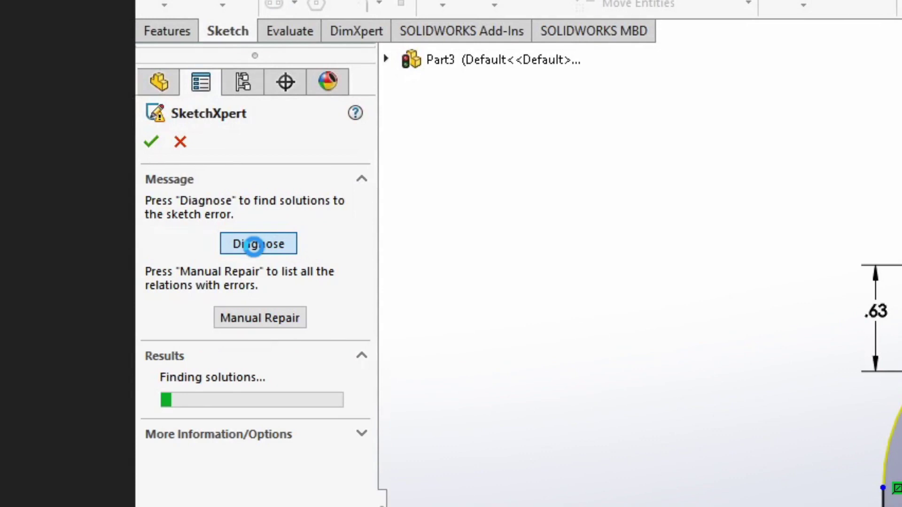
left_click(240, 486)
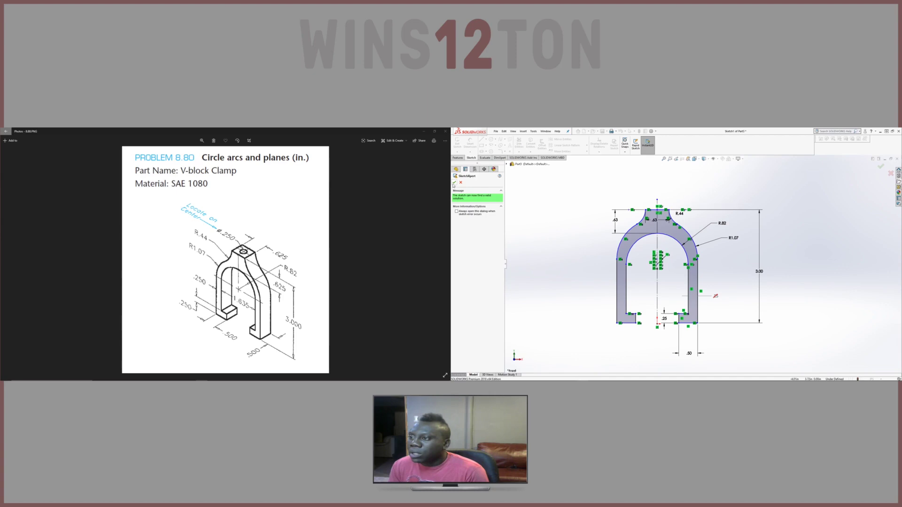
left_click(454, 183)
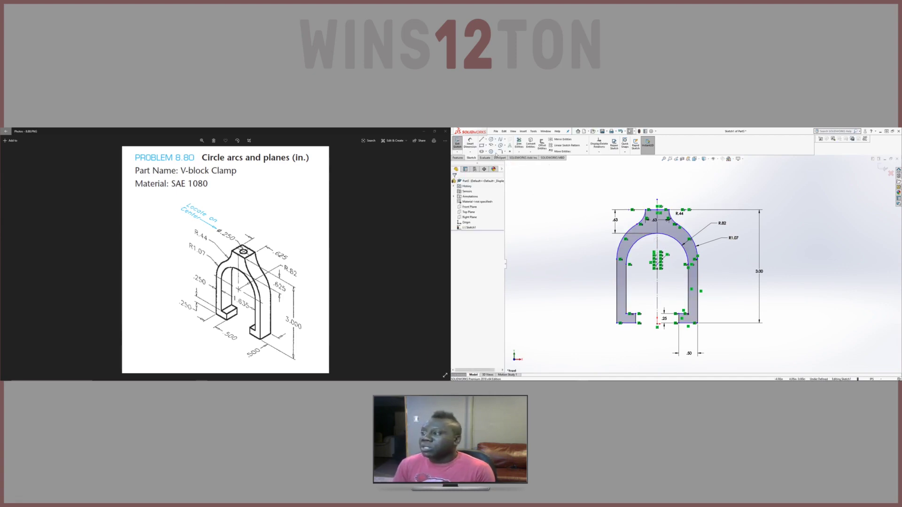
- Extrude the clamp sketch as a Blind boss 0.50 in deep, creating Boss-Extrude1
left_click(457, 144)
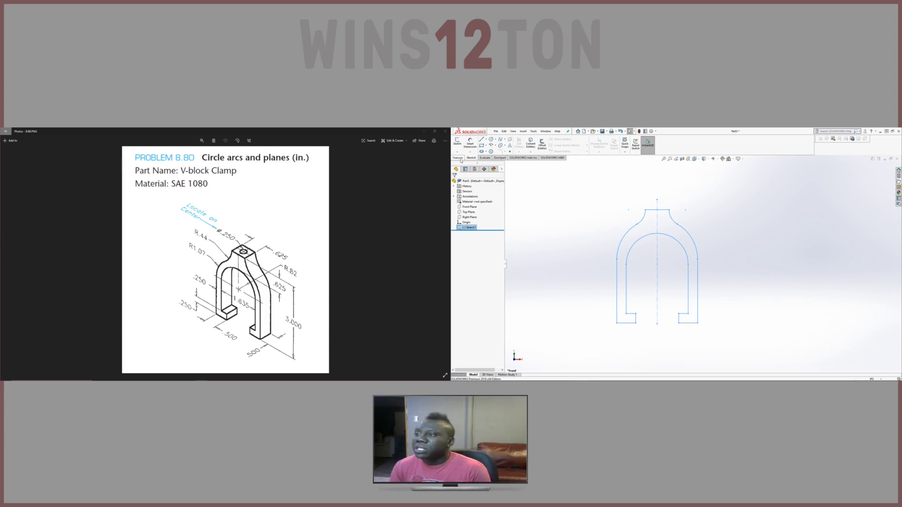
left_click(458, 157)
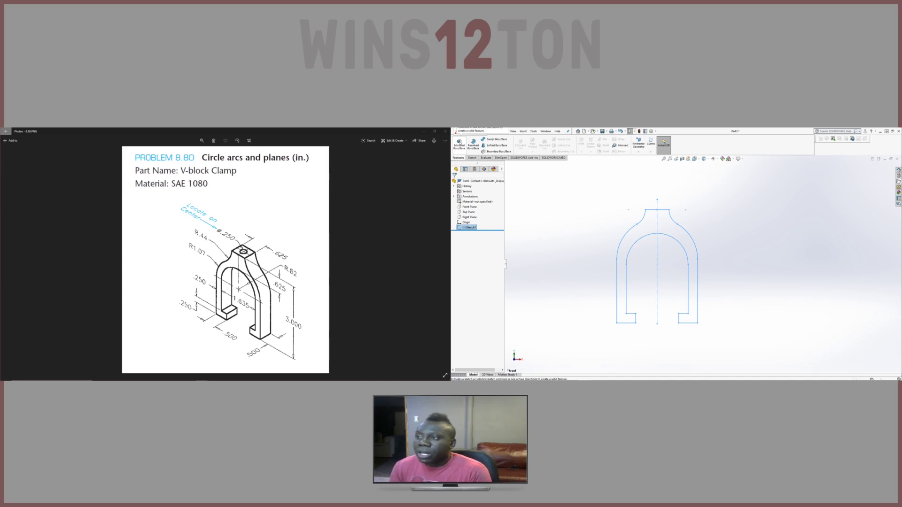
left_click(459, 144)
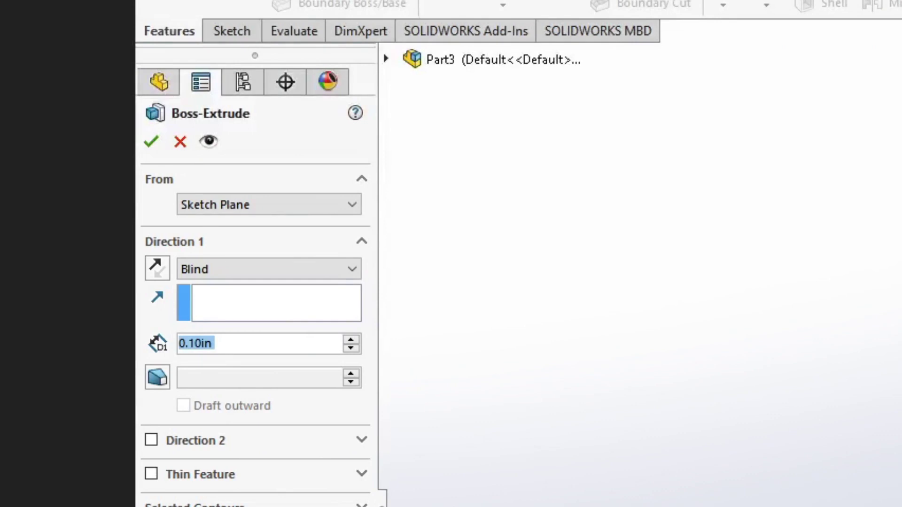
double_click(283, 342)
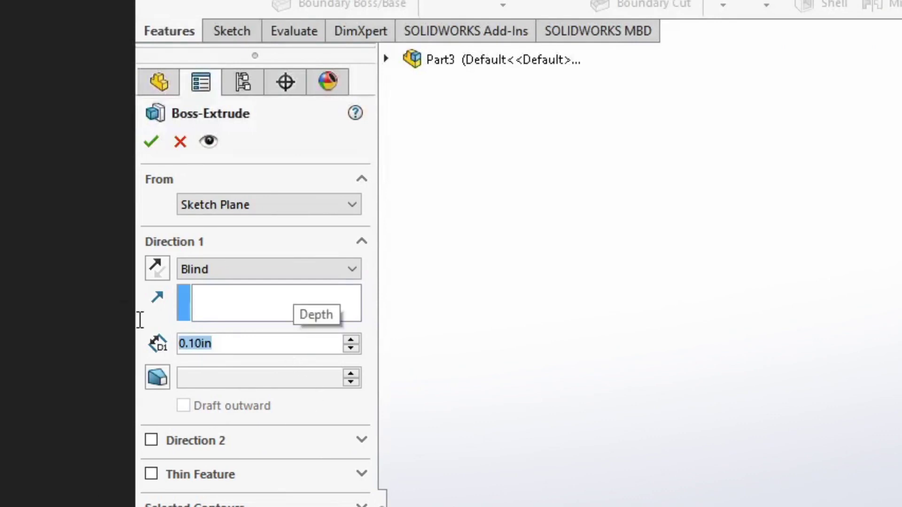
key("BackSpace")
type(".5")
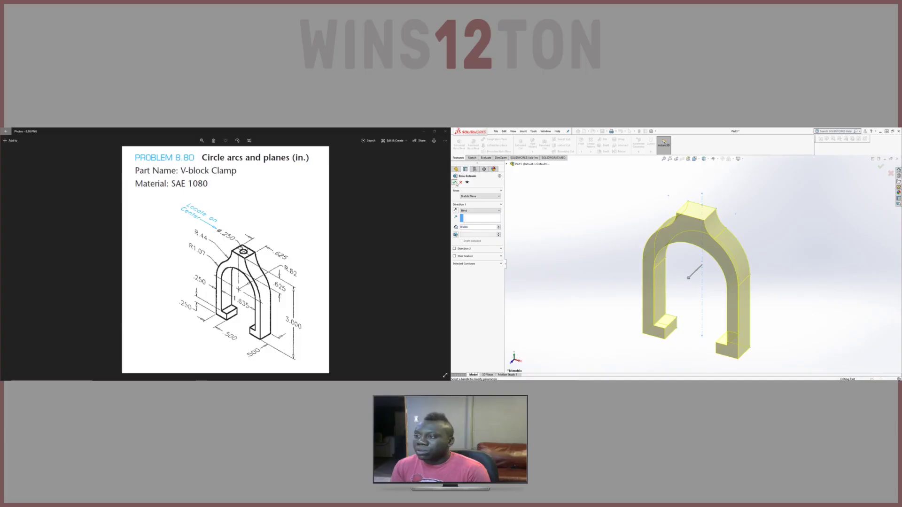
left_click(455, 182)
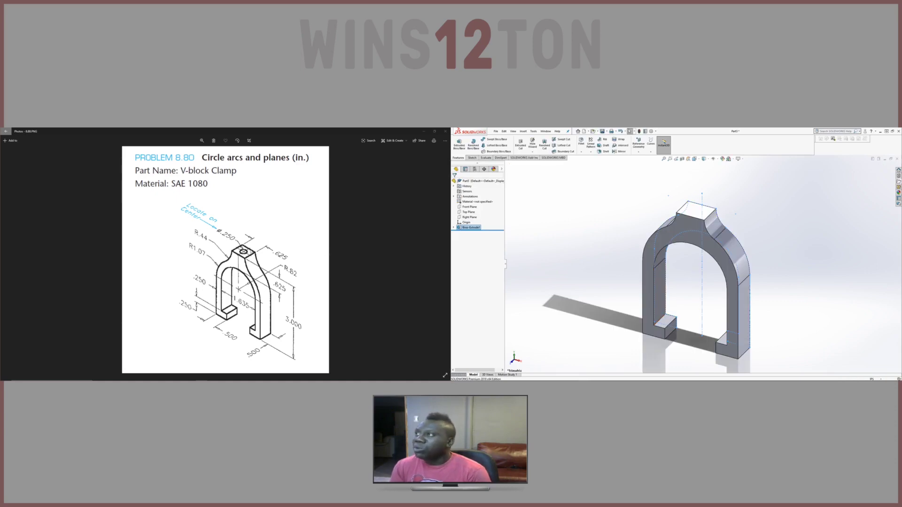
- Specify a Hole Wizard simple hole with 0.25 in custom diameter and a Blind end condition
left_click(471, 157)
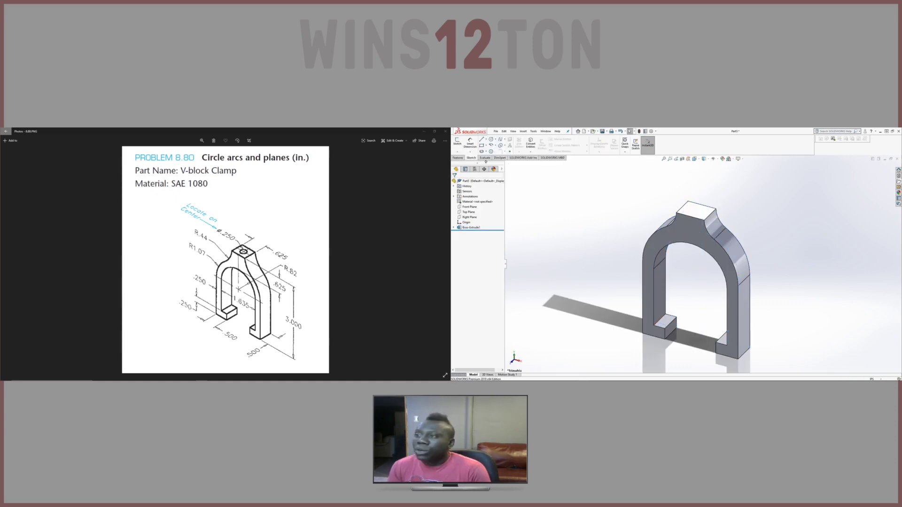
left_click(458, 158)
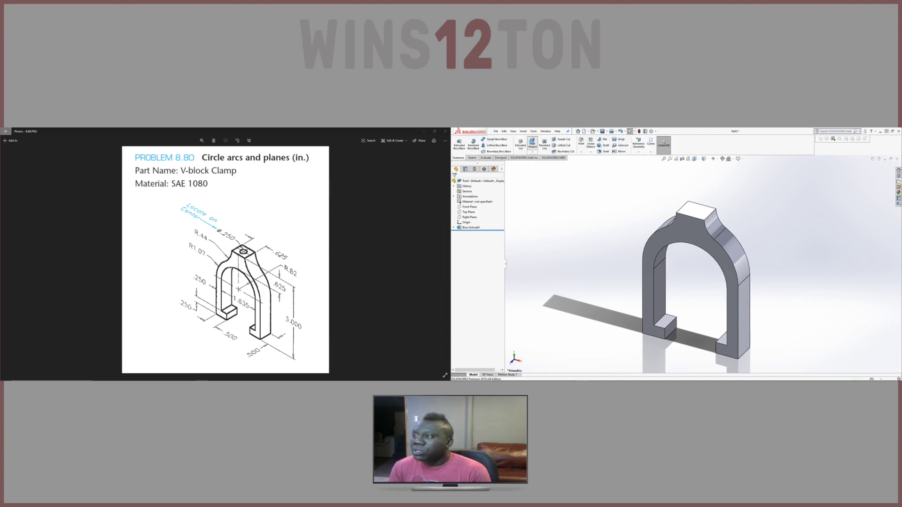
left_click(532, 142)
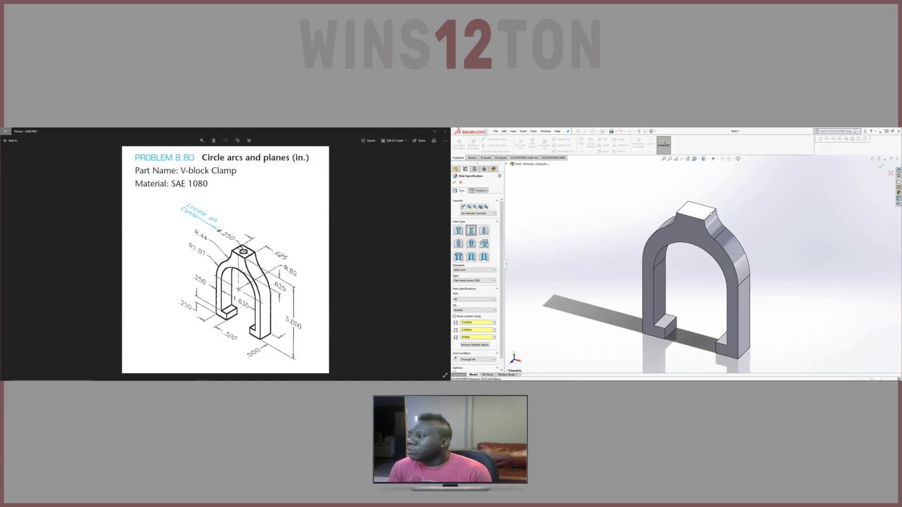
left_click(484, 230)
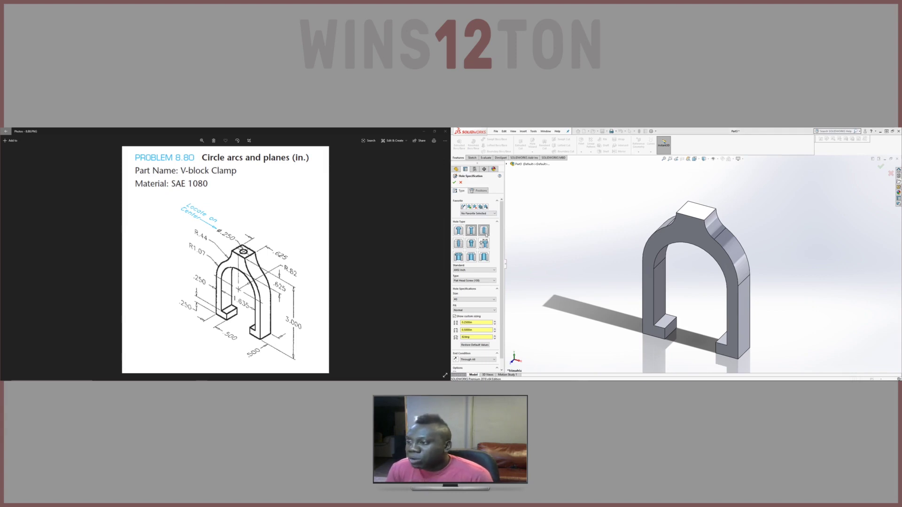
left_click(682, 244)
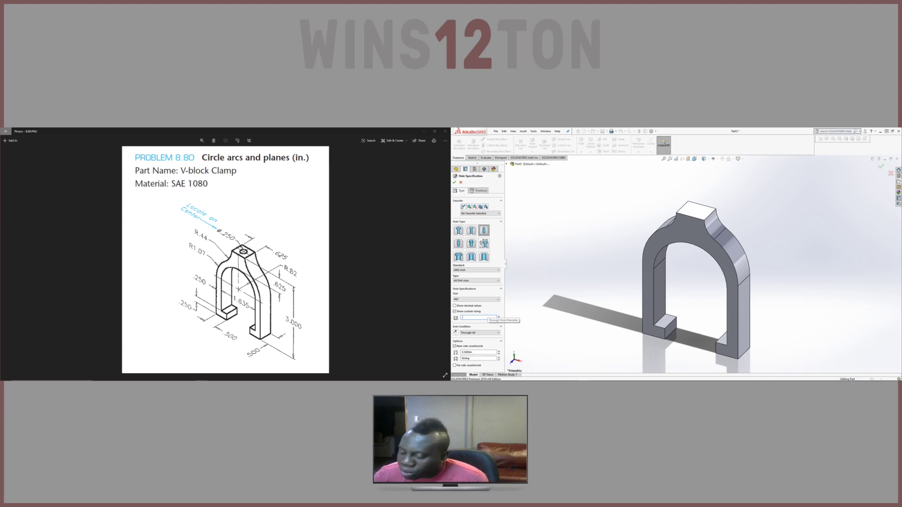
key("Return")
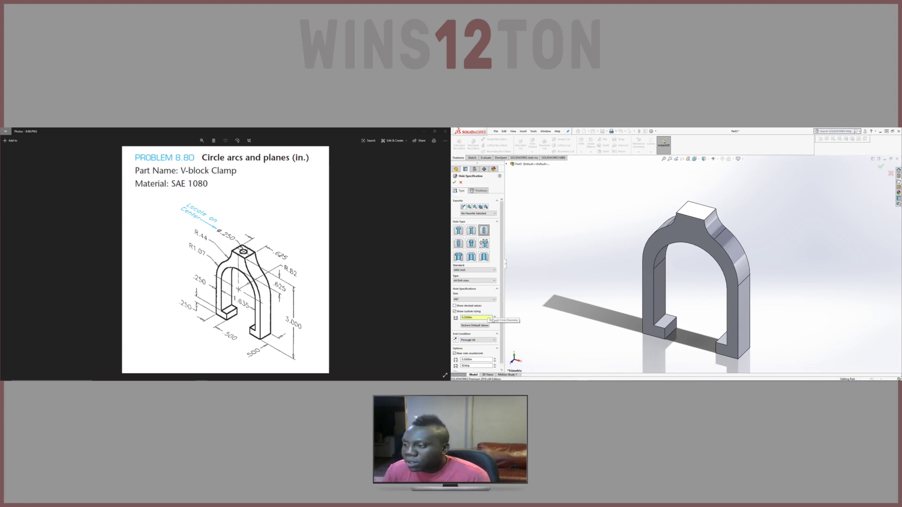
scroll(474, 360, "down", 1)
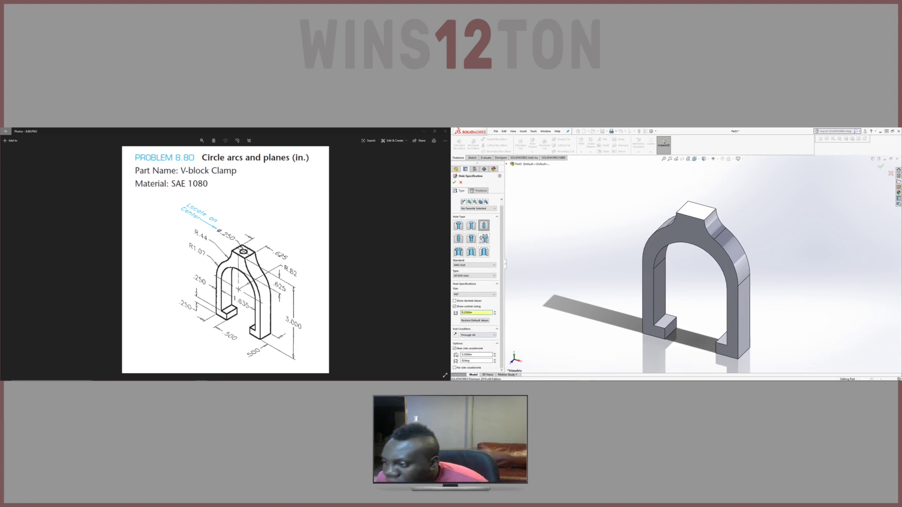
left_click(468, 335)
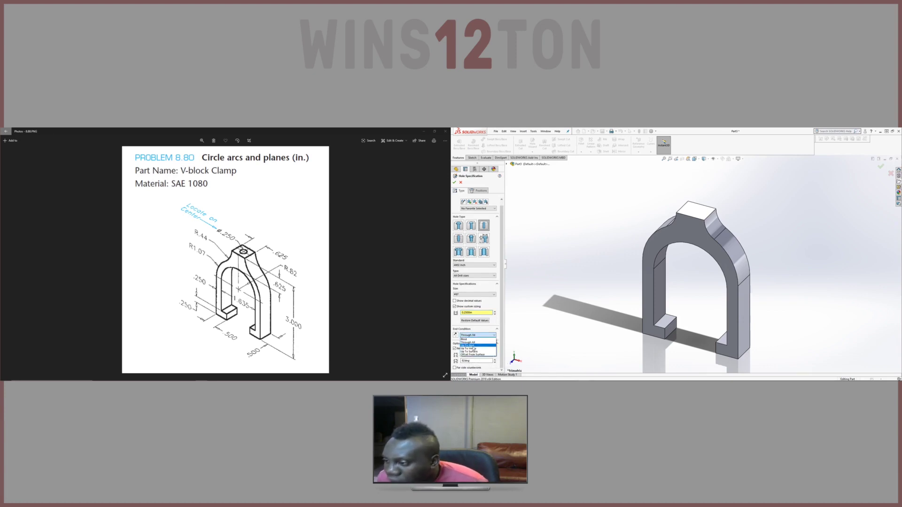
left_click(472, 339)
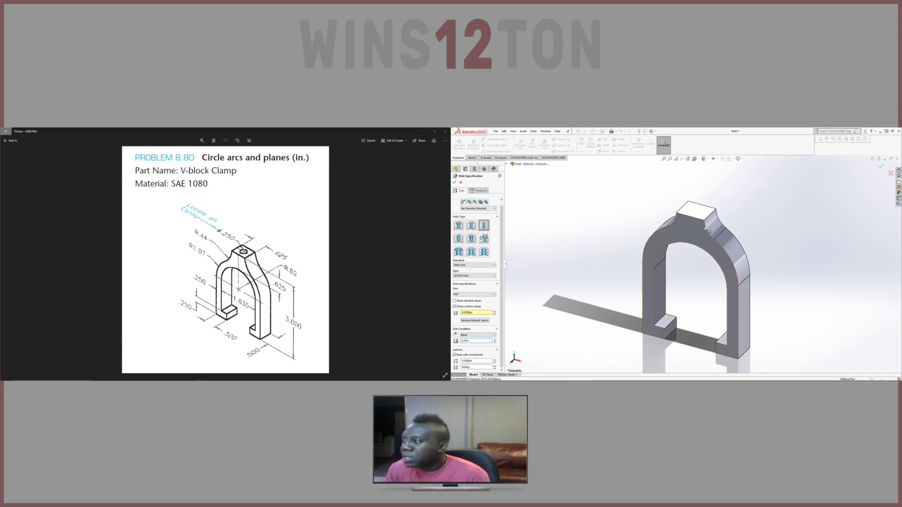
- Place the hole's centre point on the clamp's flat top face
left_click(477, 191)
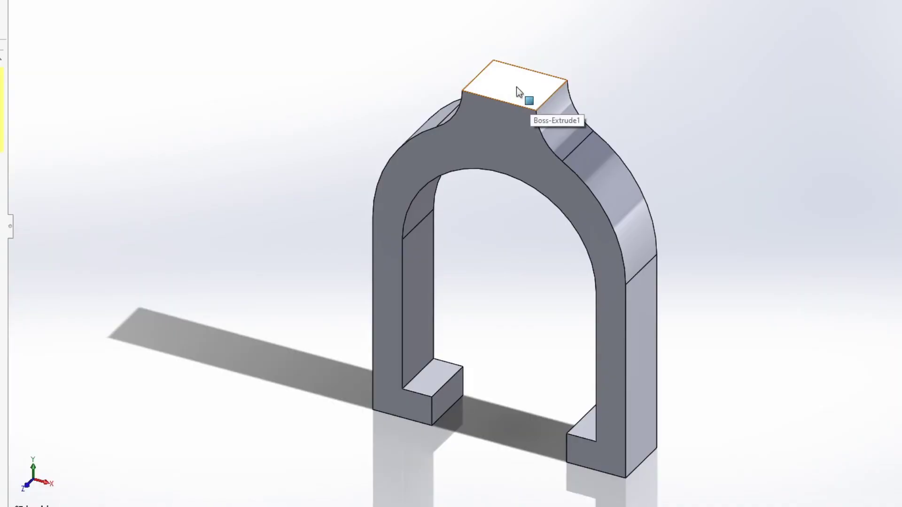
left_click(696, 212)
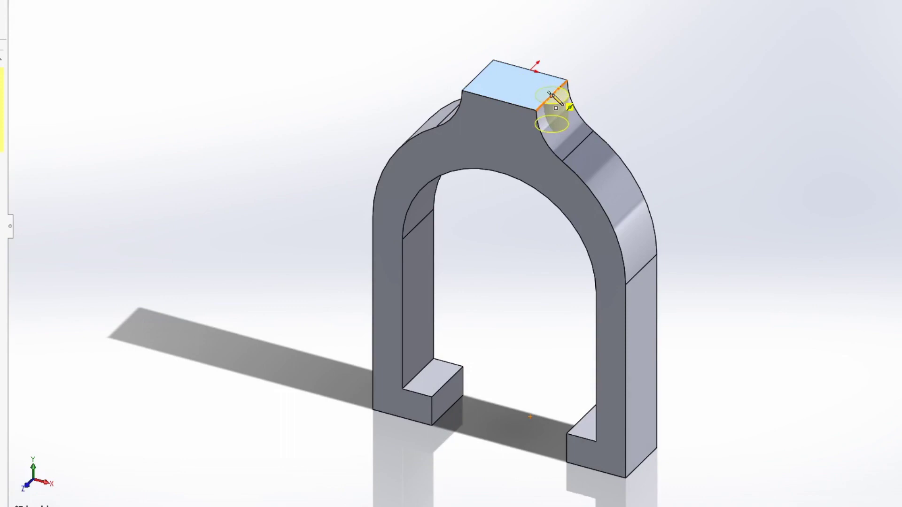
left_click(517, 86)
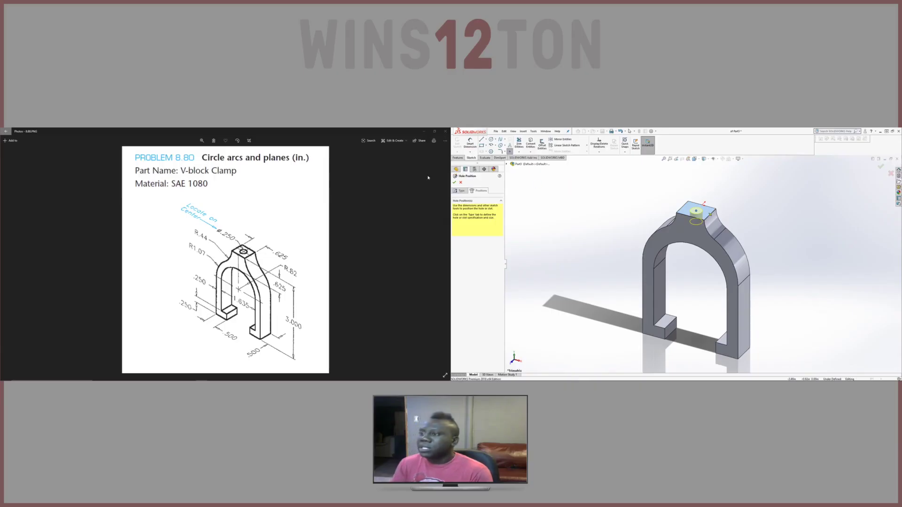